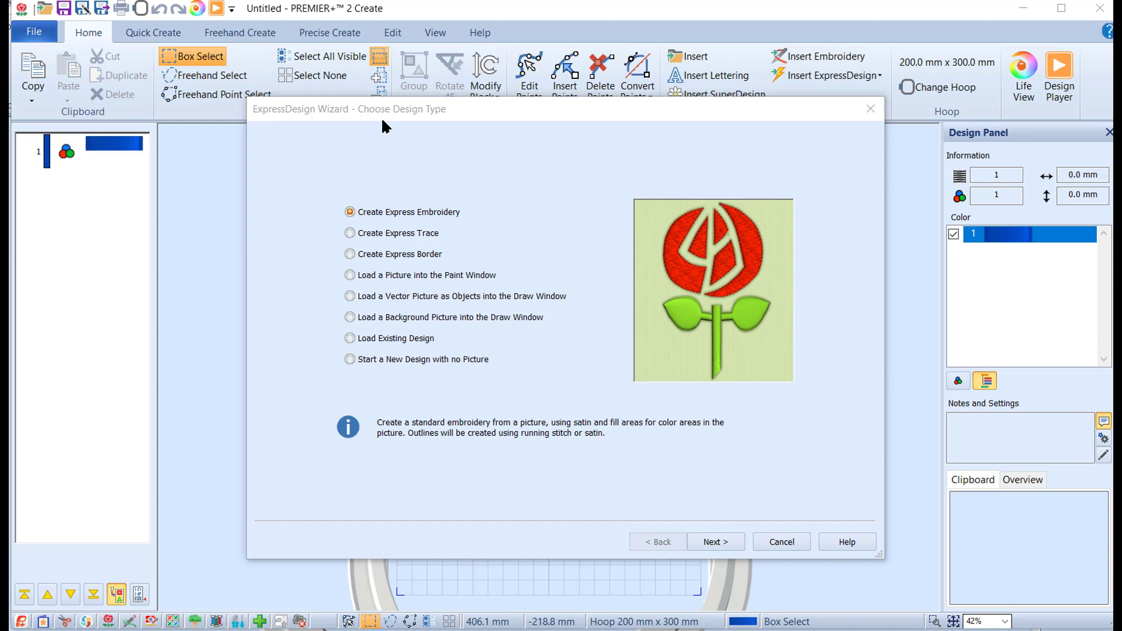
Step: Start a new design with no picture on the Draw Window background, giving an empty 200 × 300 mm hoop
click(377, 363)
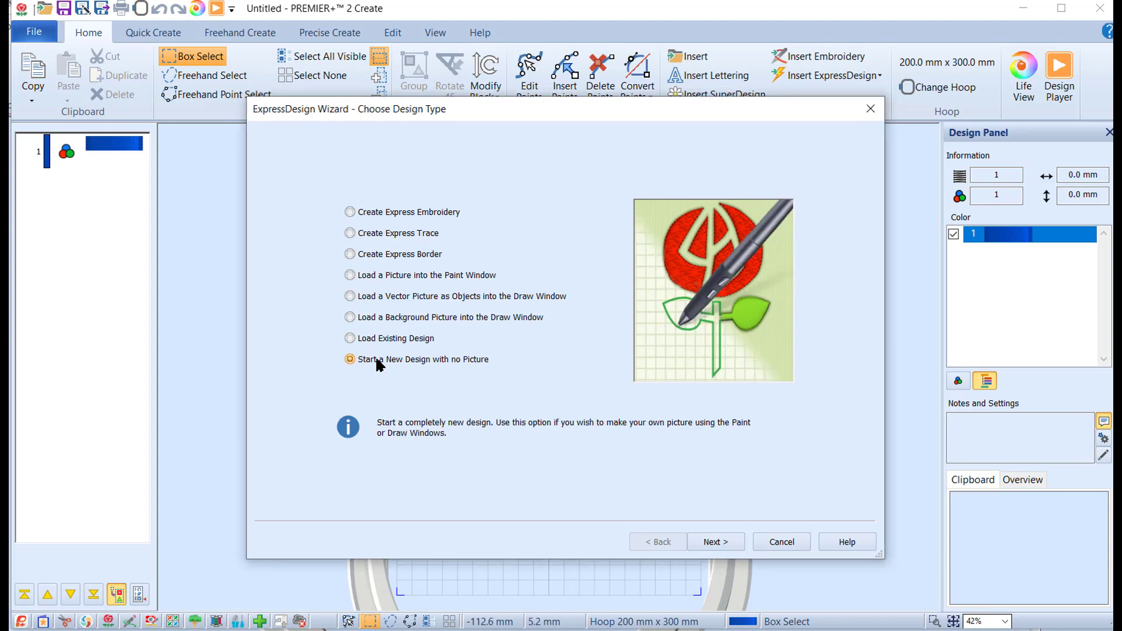
click(719, 538)
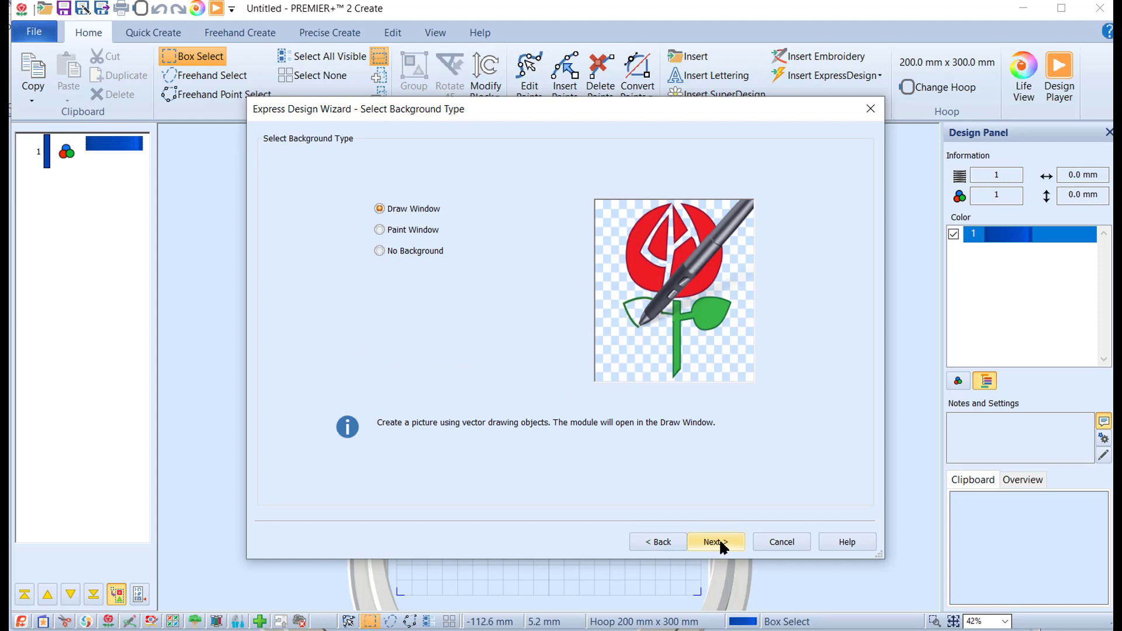
click(719, 538)
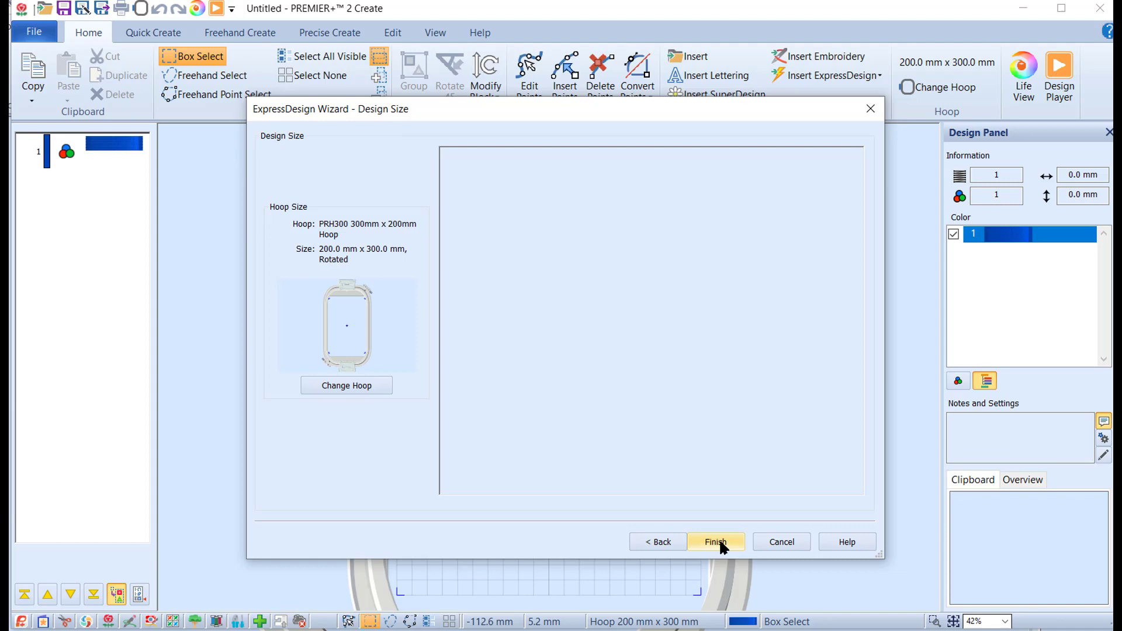
click(720, 542)
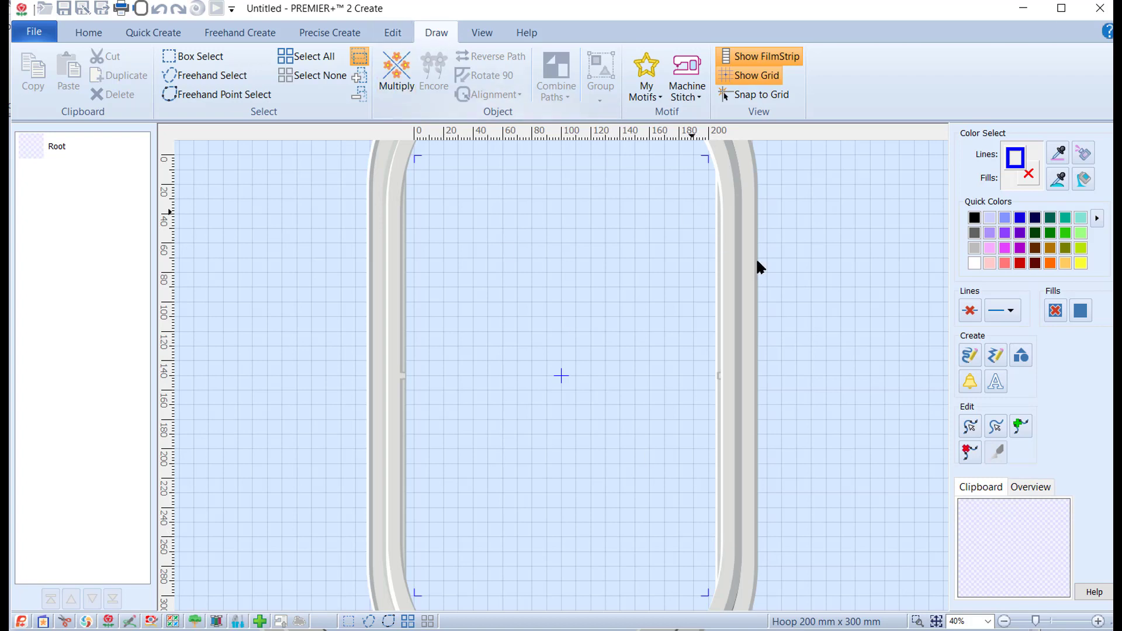
Step: Select the Shapes tool in the Draw tab's Create tools
click(1022, 352)
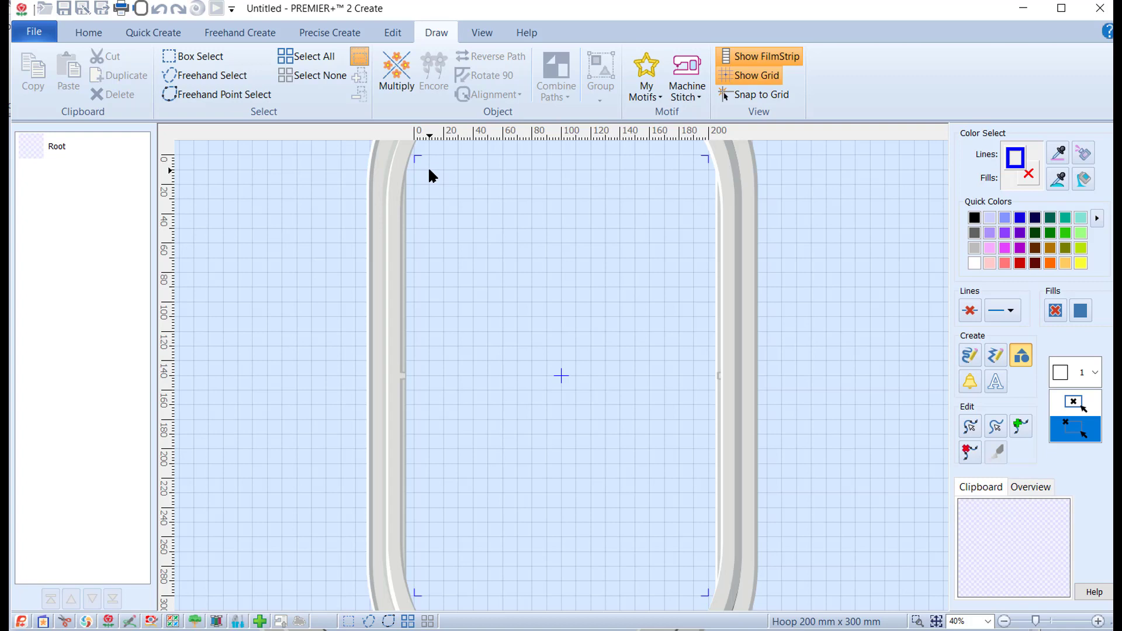
Step: Drag out a rectangle outline at the hoop's top-left and zoom in to frame it
drag(429, 169, 560, 229)
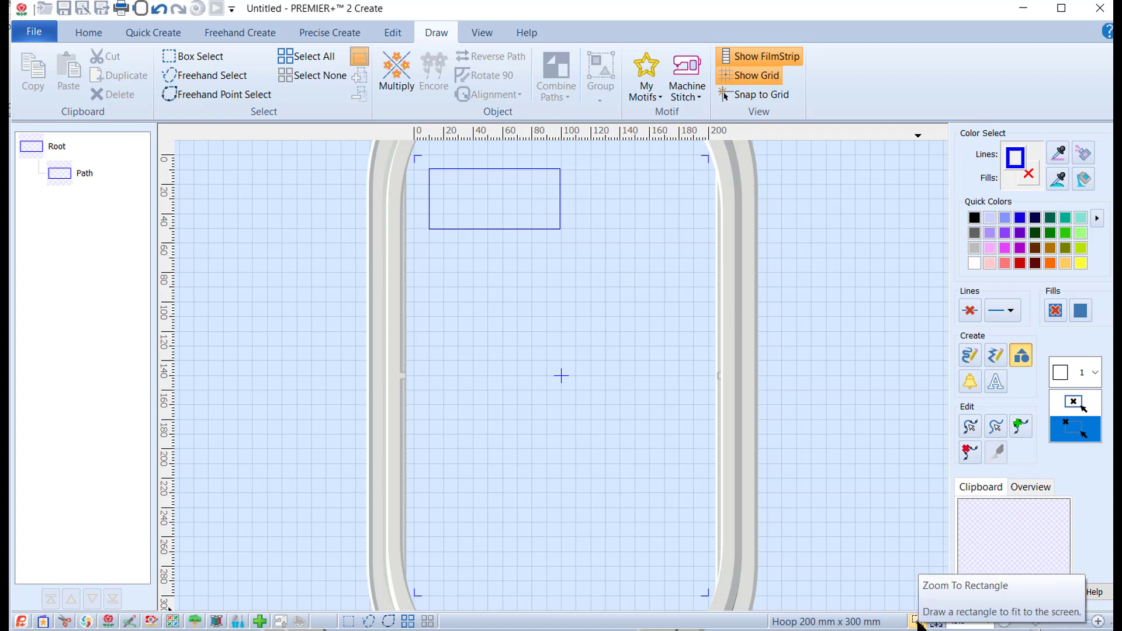
click(917, 622)
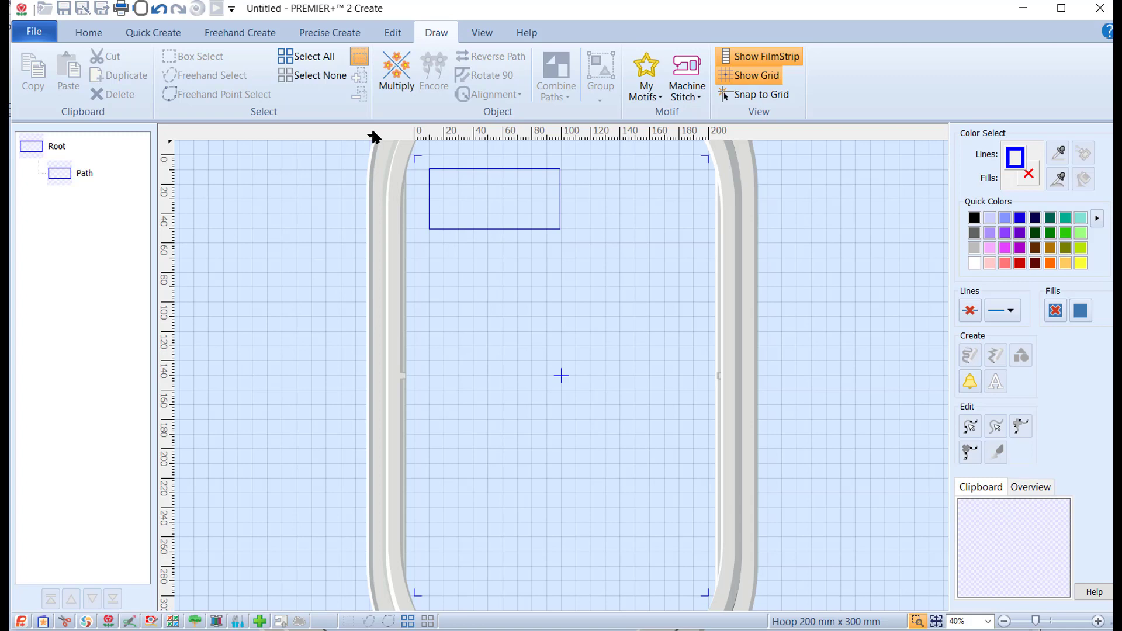
drag(393, 144, 637, 297)
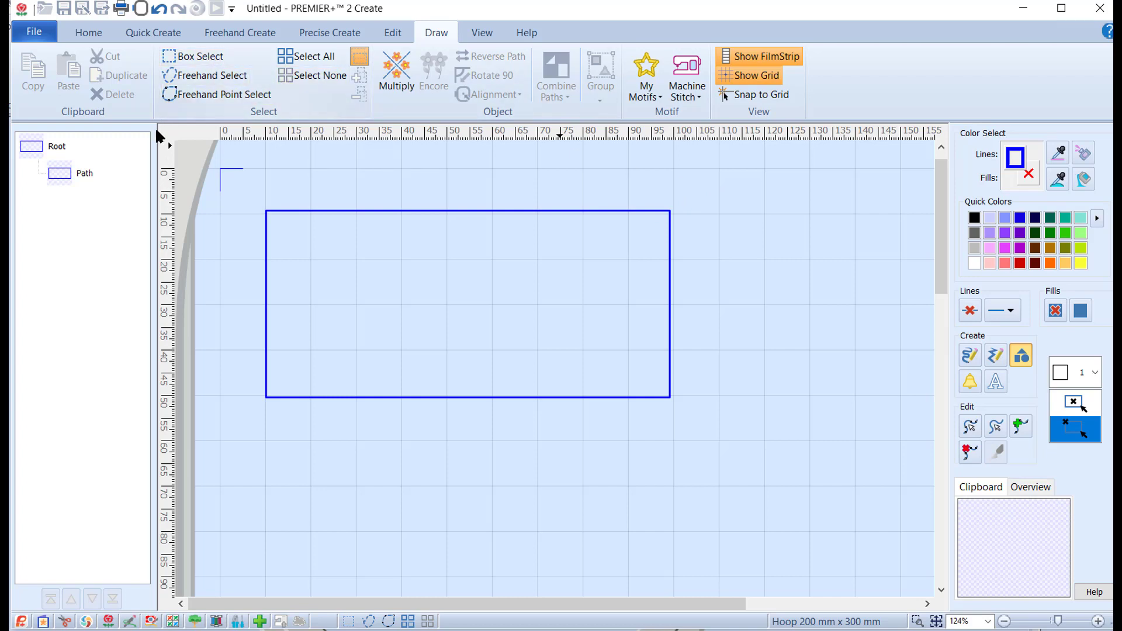
Step: Turn on Appliqué in the Quick Create settings and show its dropdown list
click(137, 33)
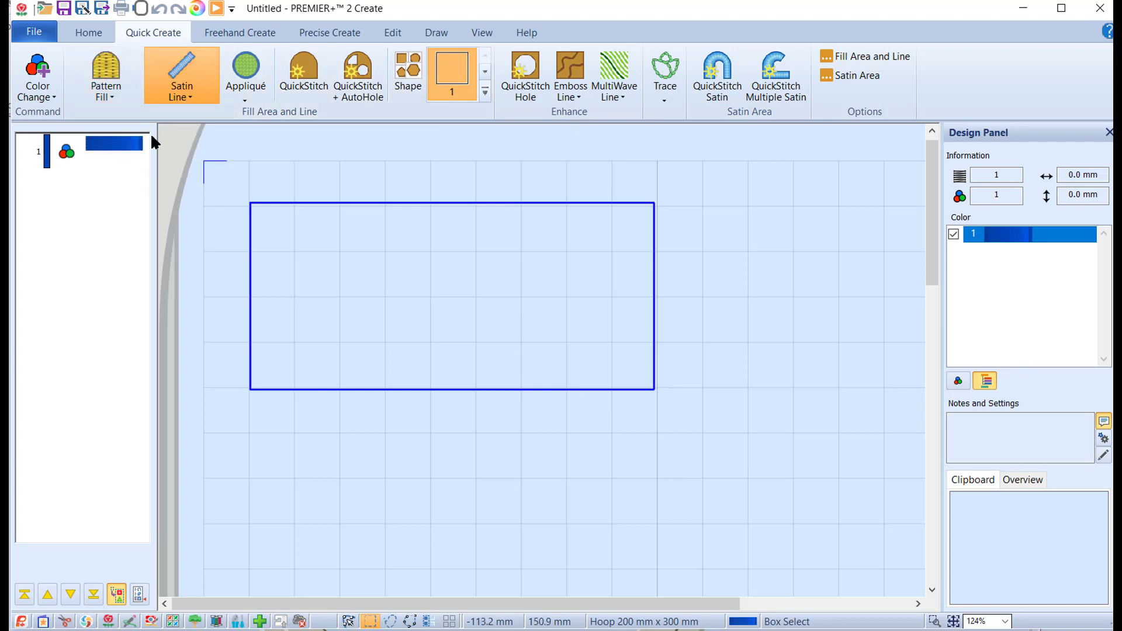
click(251, 69)
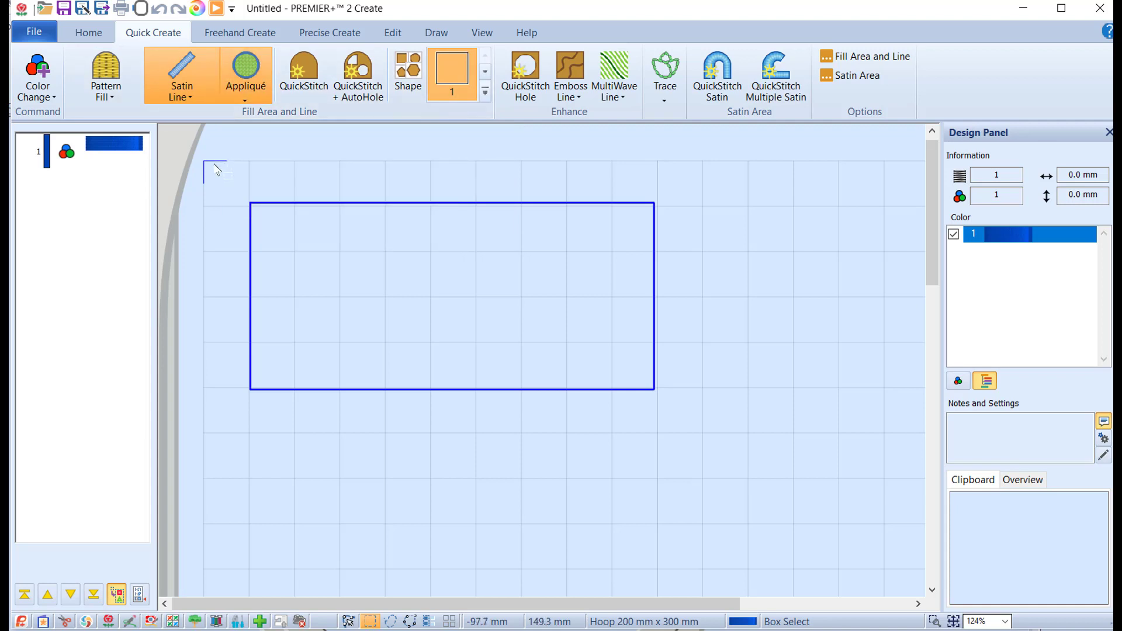
click(248, 104)
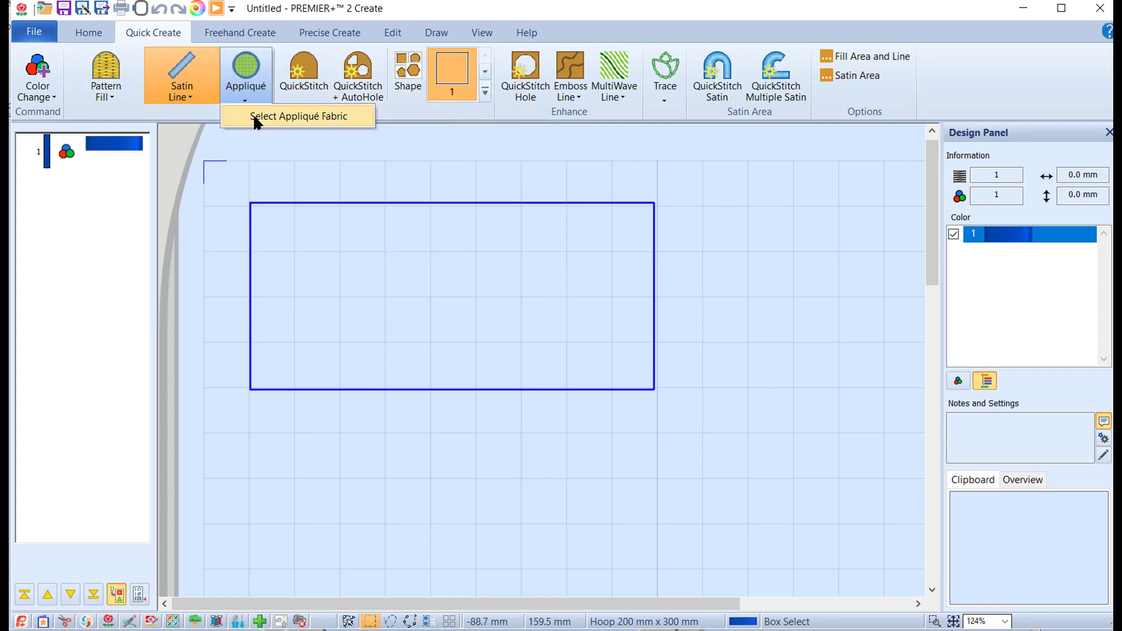
Step: Choose the green dotted Recent Swatch as the appliqué fabric in Appliqué Selection
click(255, 117)
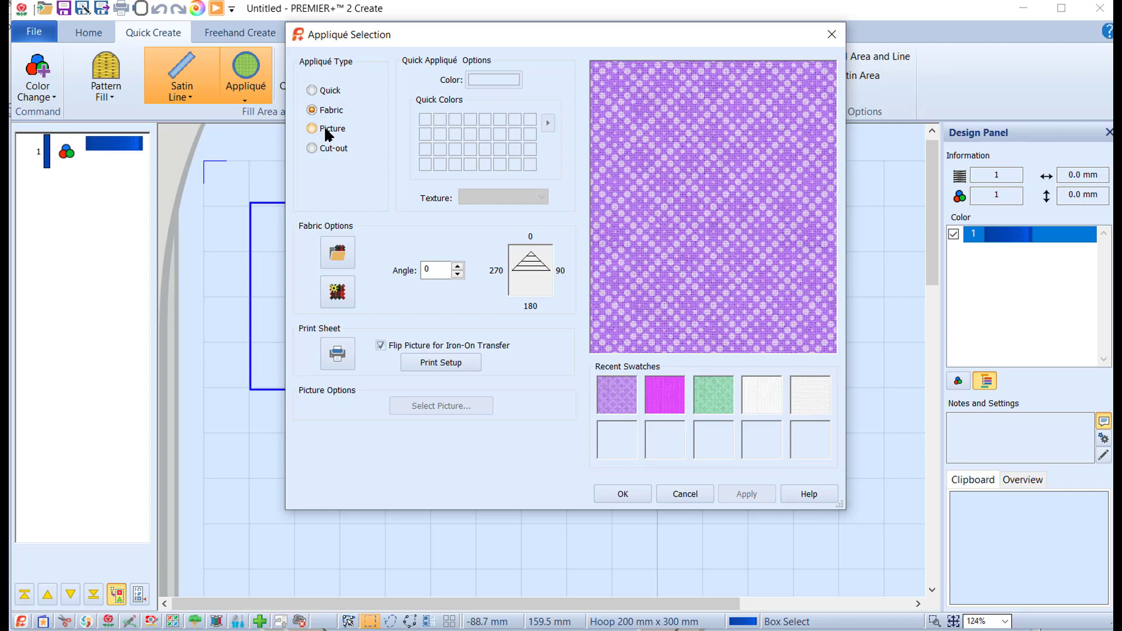
click(710, 403)
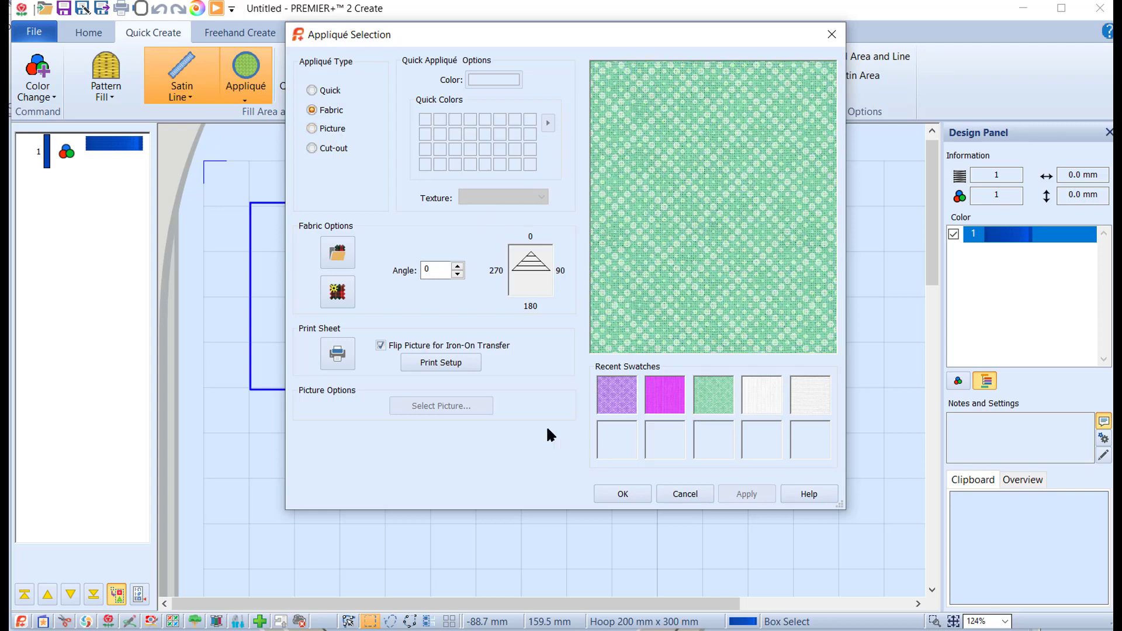
click(624, 494)
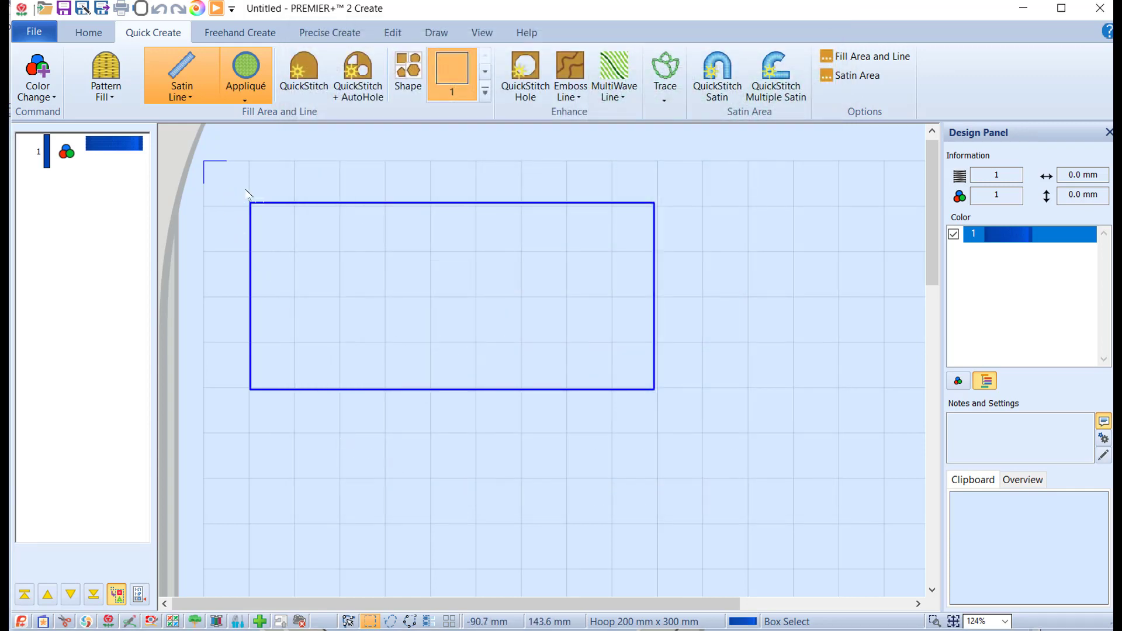
Step: QuickStitch the rectangle into a satin-bordered green dotted appliqué, 93.3 × 45.5 mm
click(299, 66)
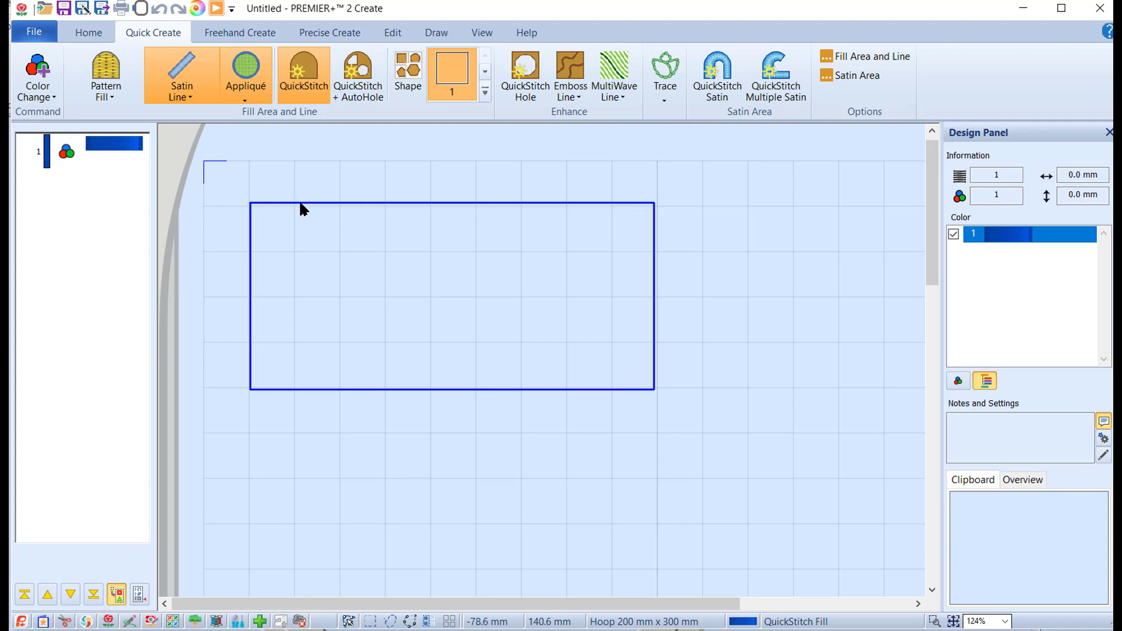
click(299, 204)
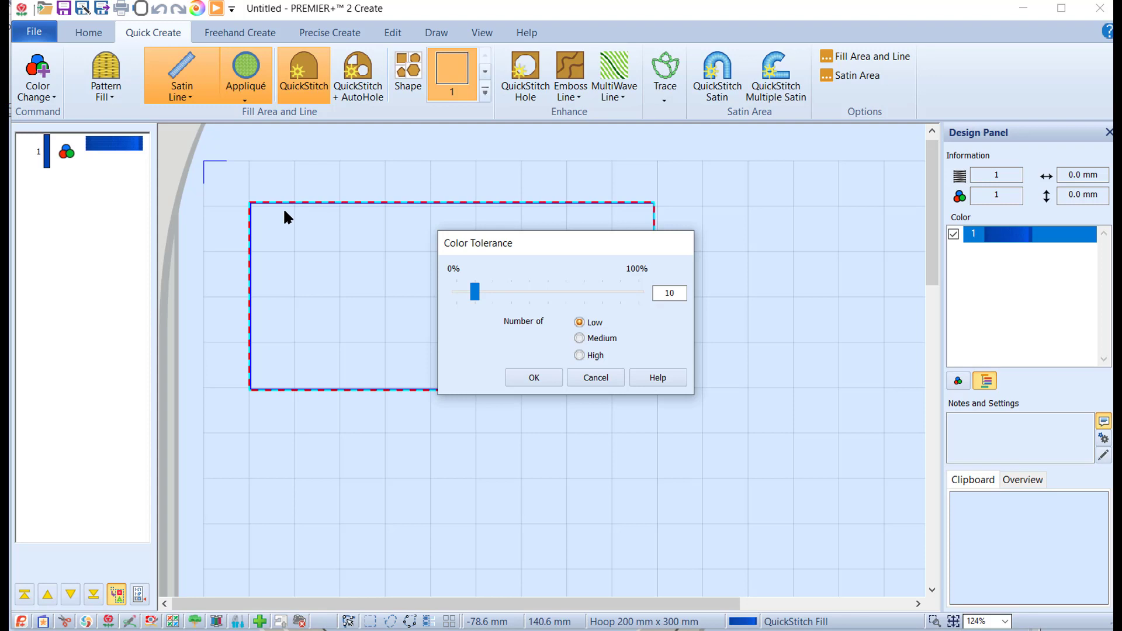
click(534, 377)
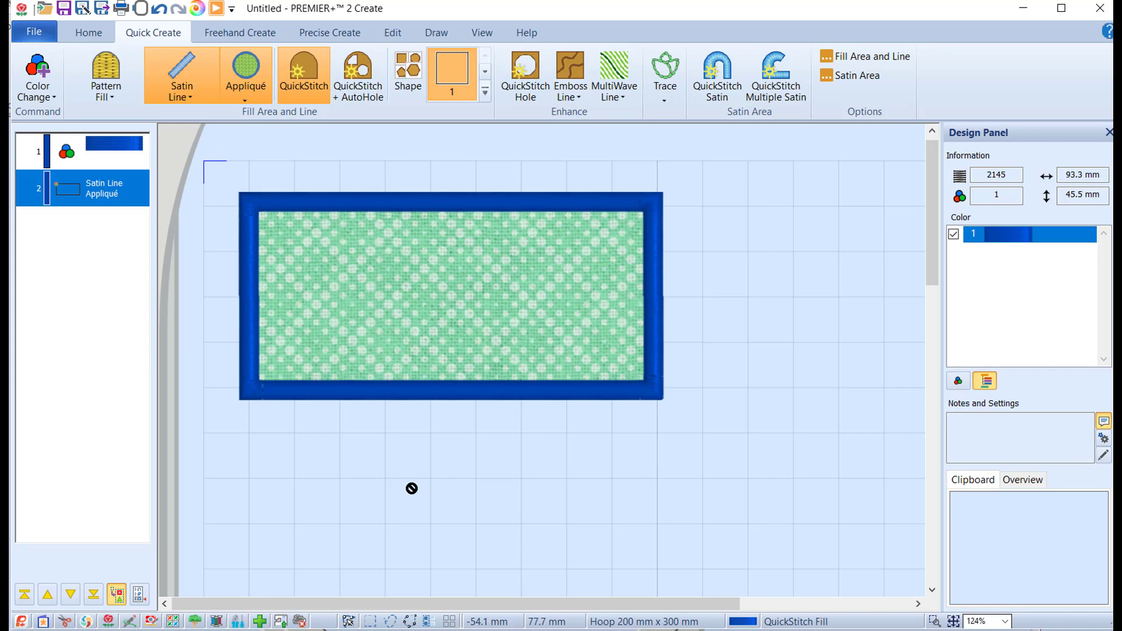
click(216, 8)
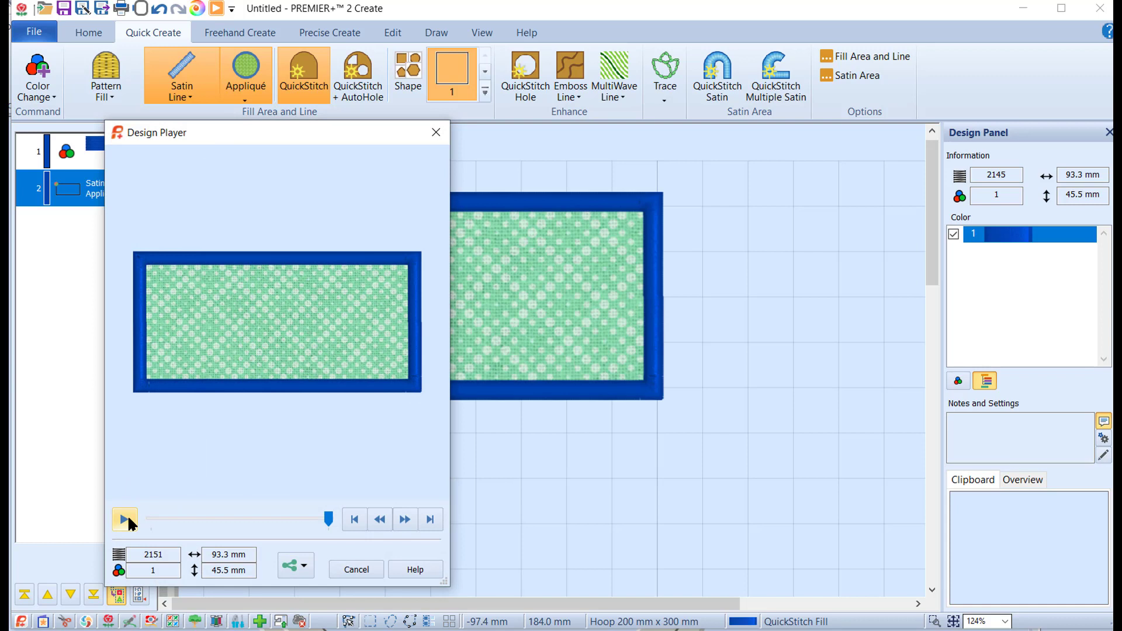
click(125, 519)
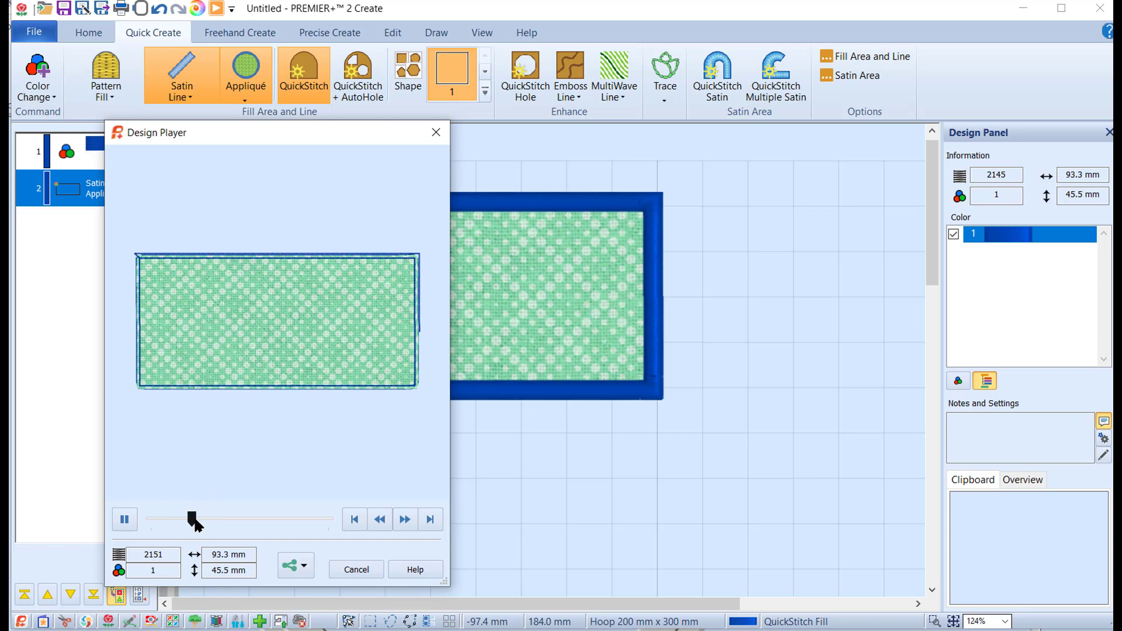
drag(197, 518, 275, 521)
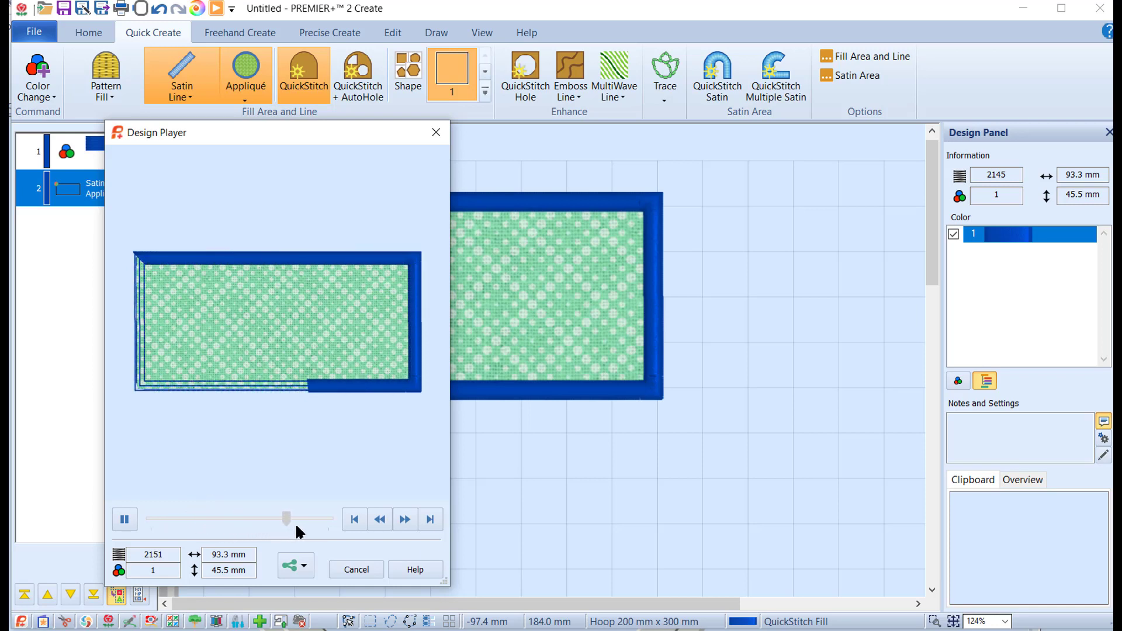
click(361, 571)
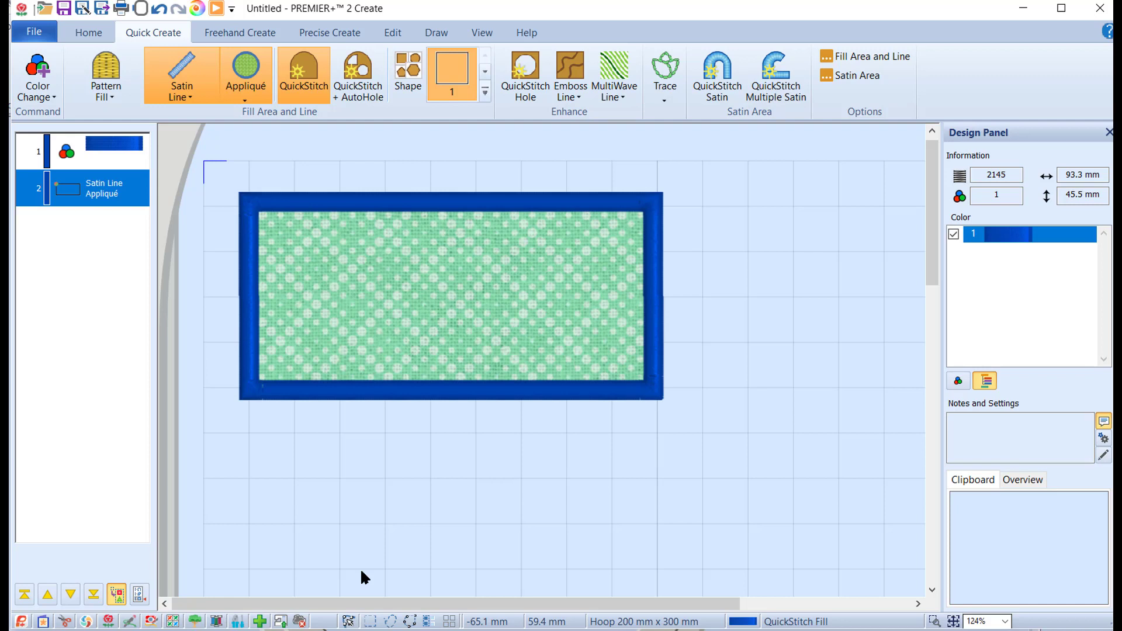
click(85, 33)
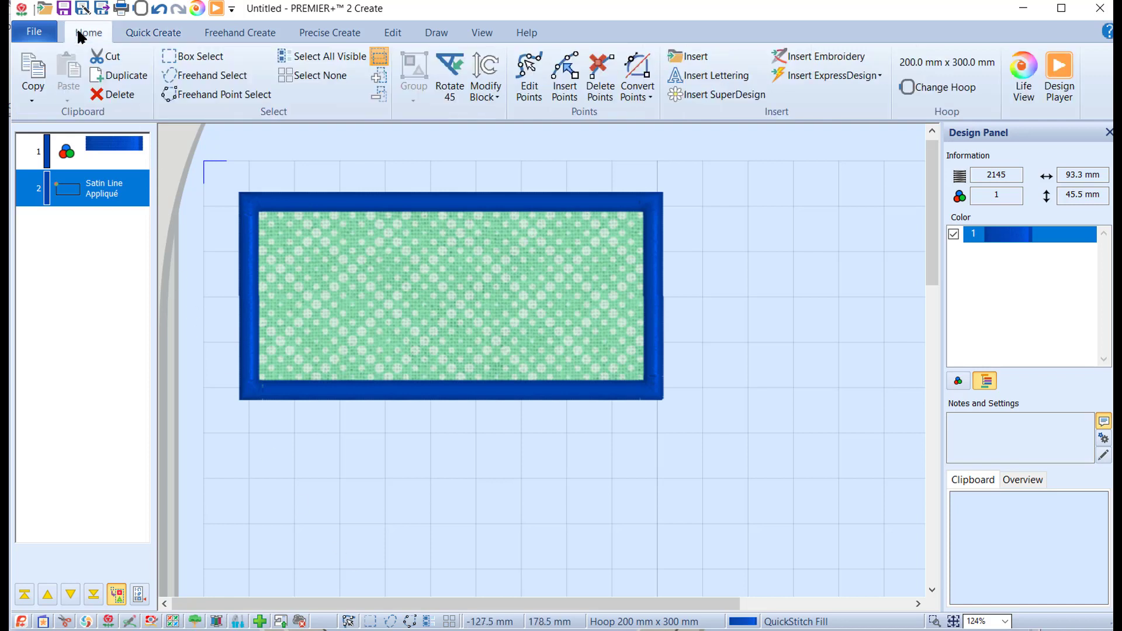
click(204, 55)
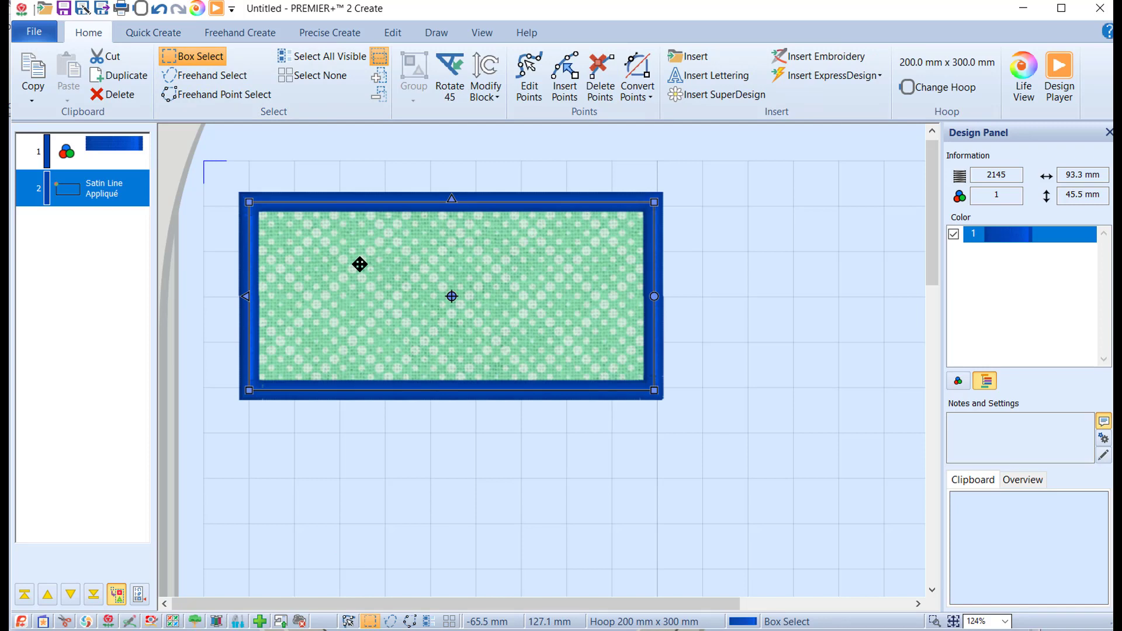
click(399, 34)
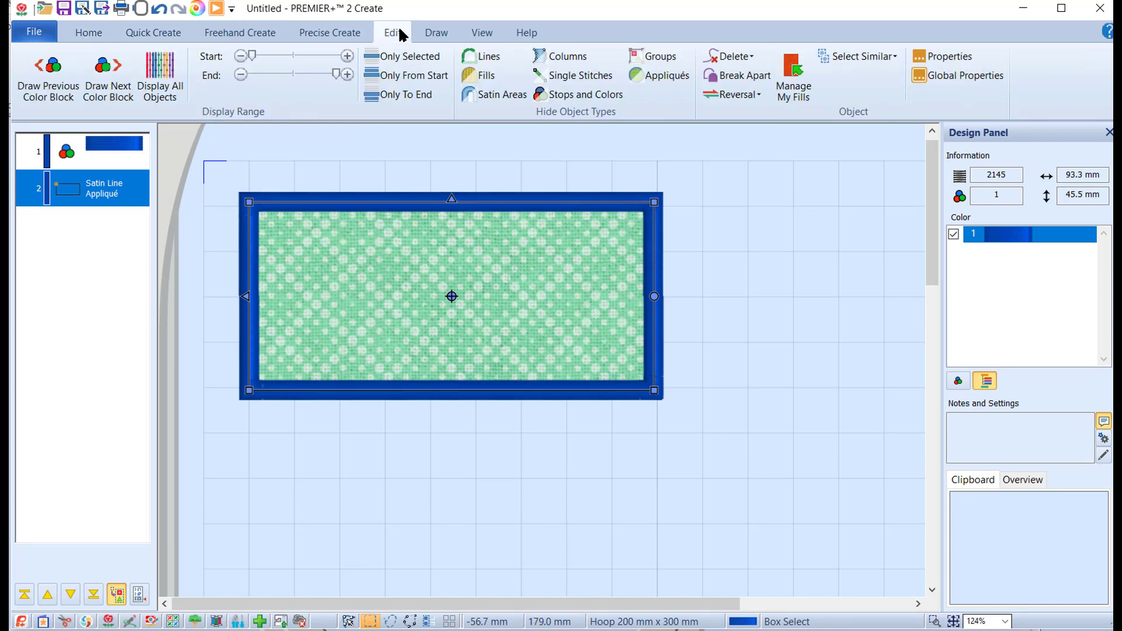
click(766, 79)
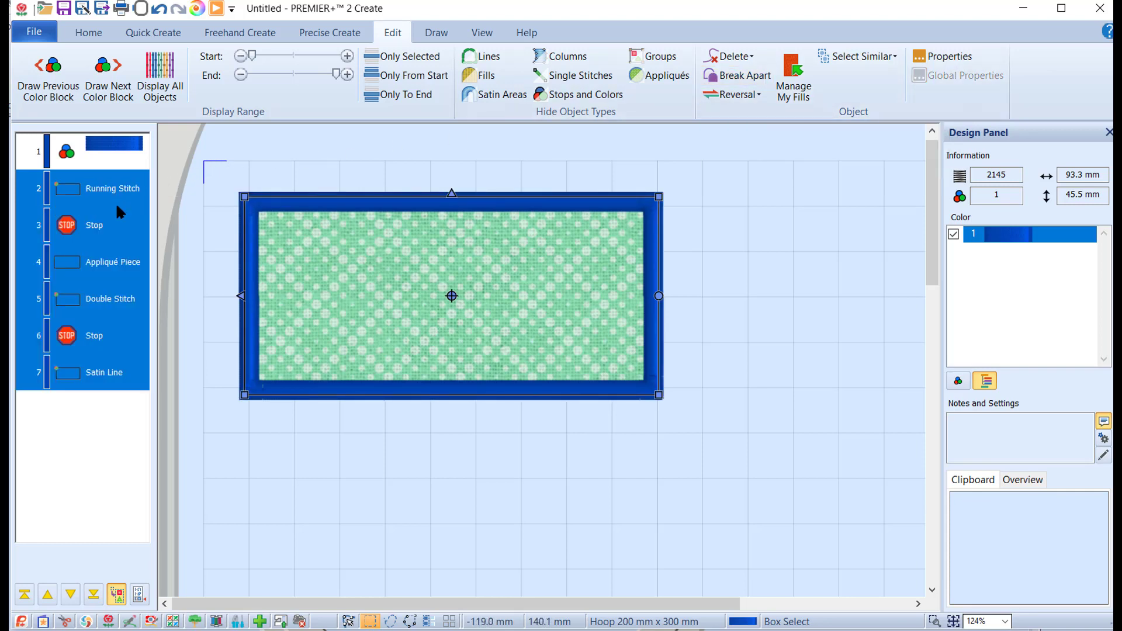
click(120, 187)
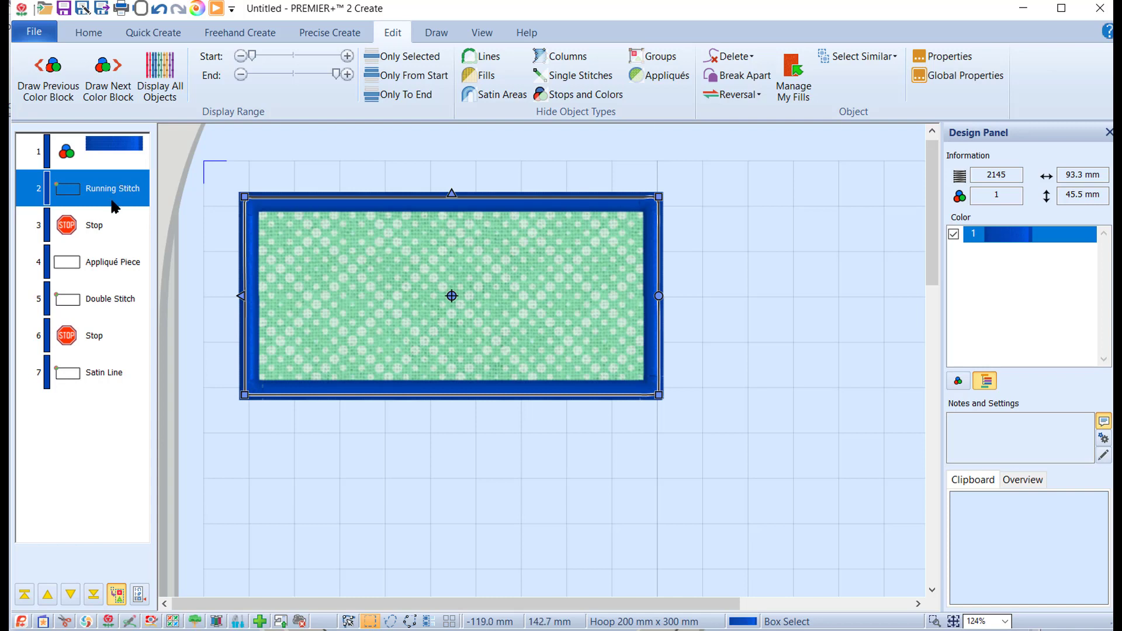
click(97, 222)
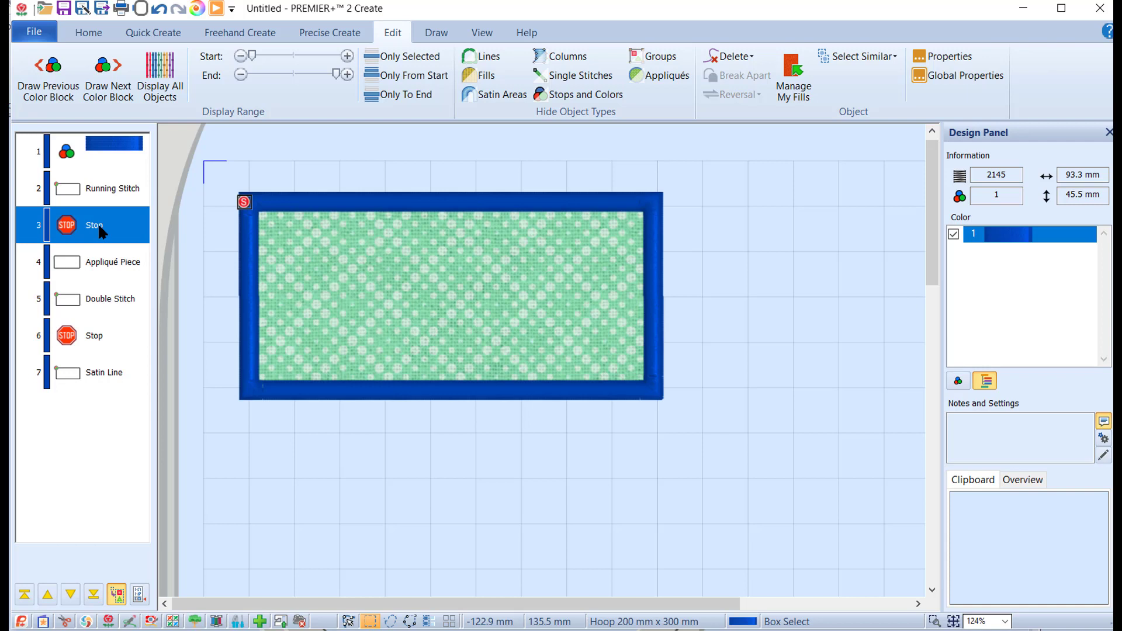
click(94, 263)
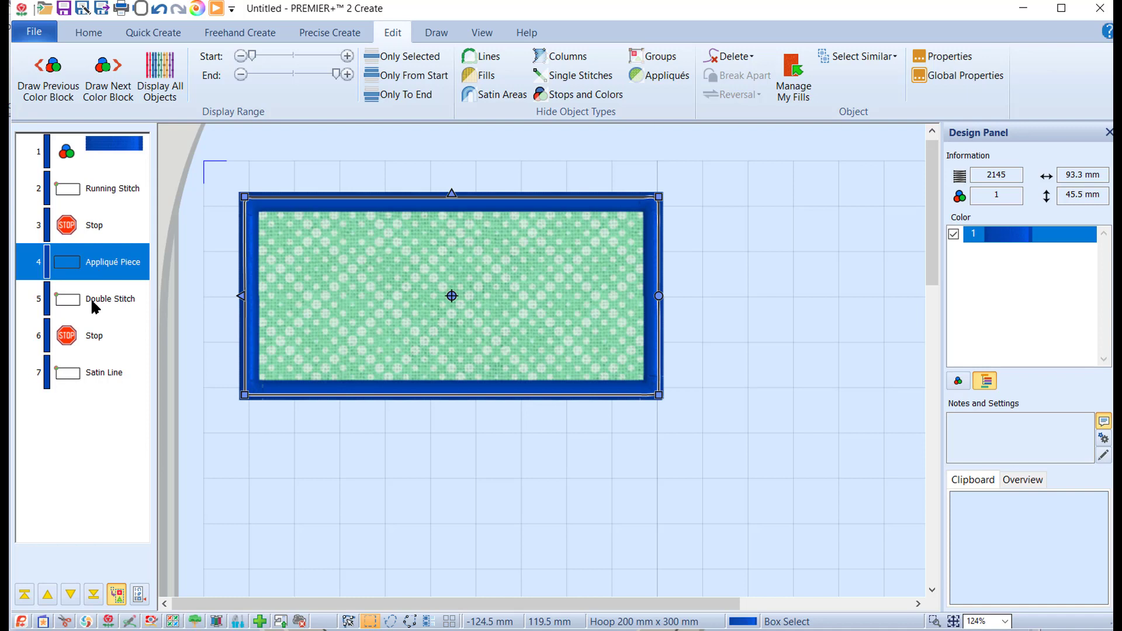
click(92, 298)
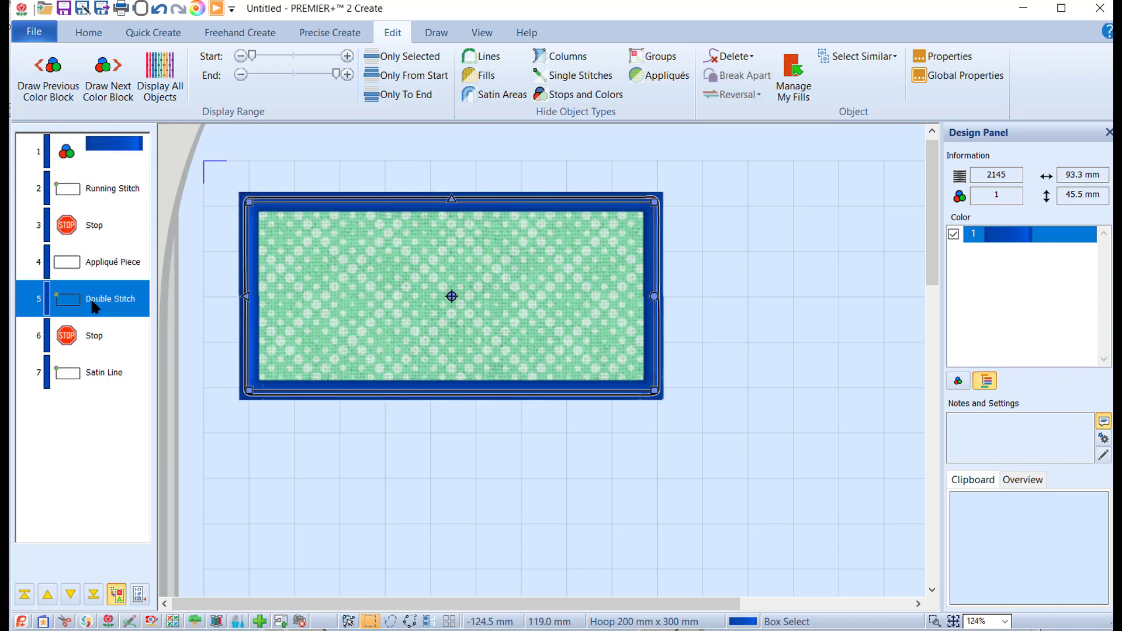
click(96, 339)
Step: Delete both Stop commands, leaving running stitch, appliqué piece, double stitch and satin line
click(101, 377)
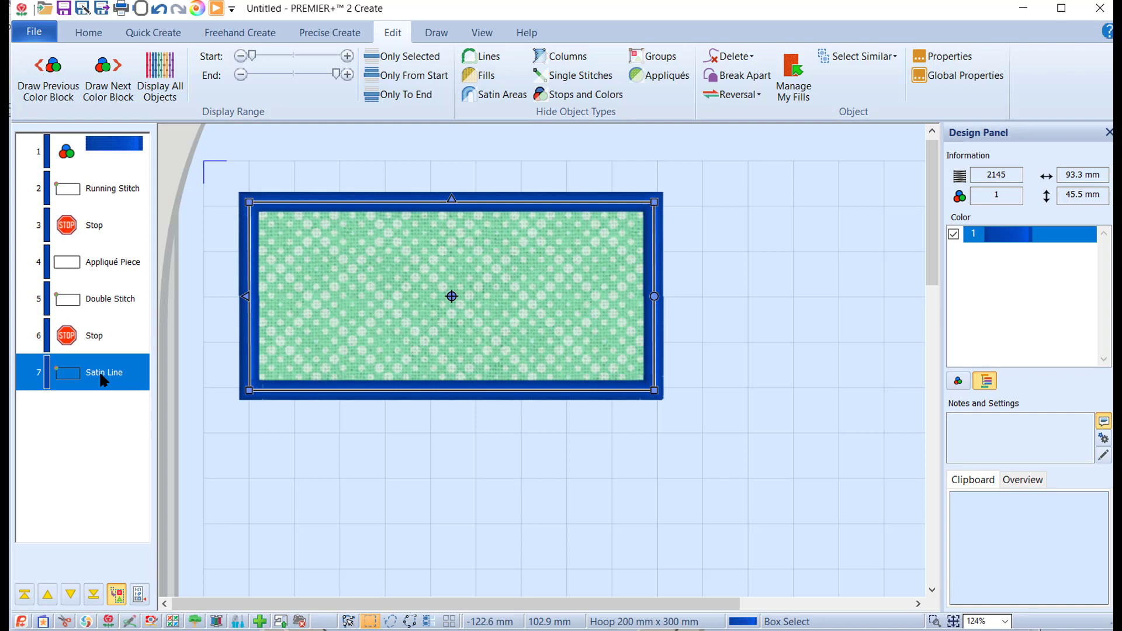
click(87, 334)
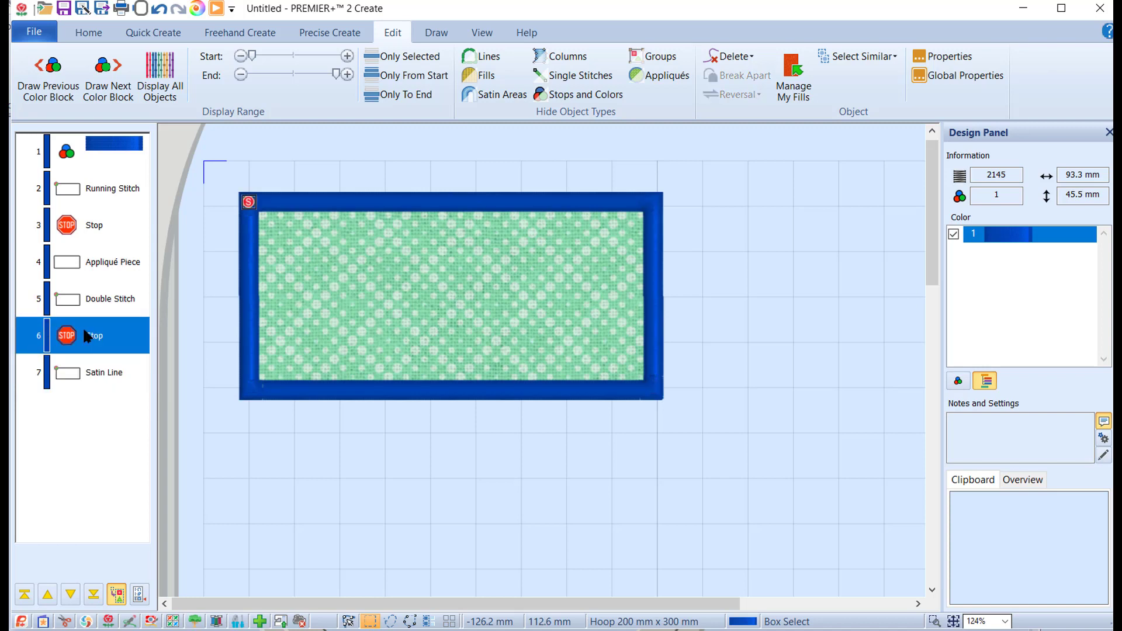
key(Delete)
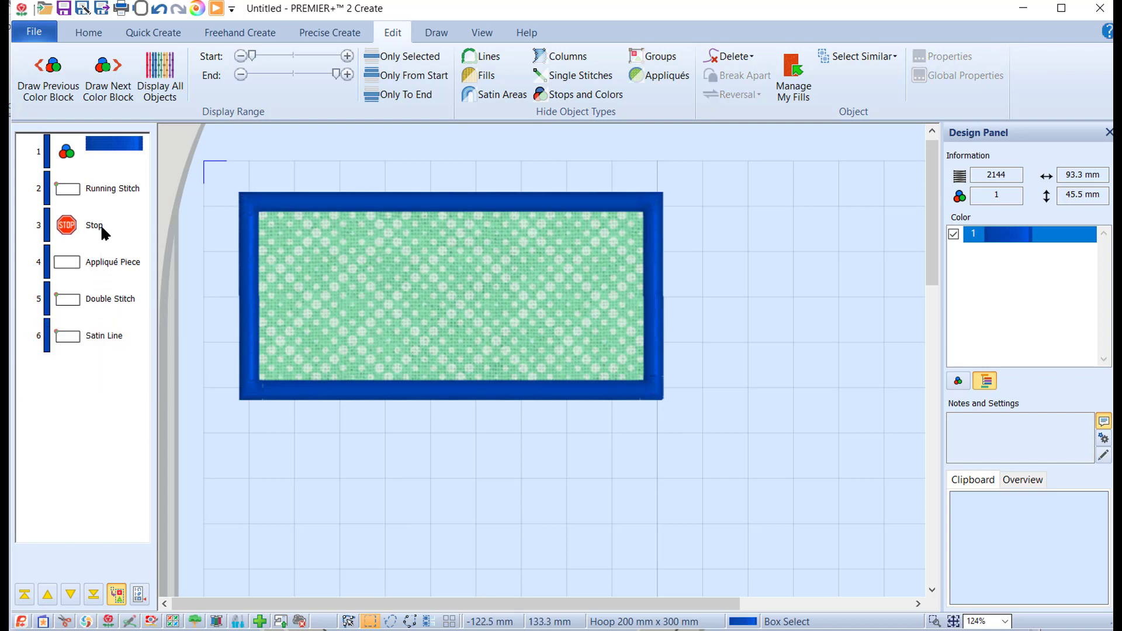
click(102, 229)
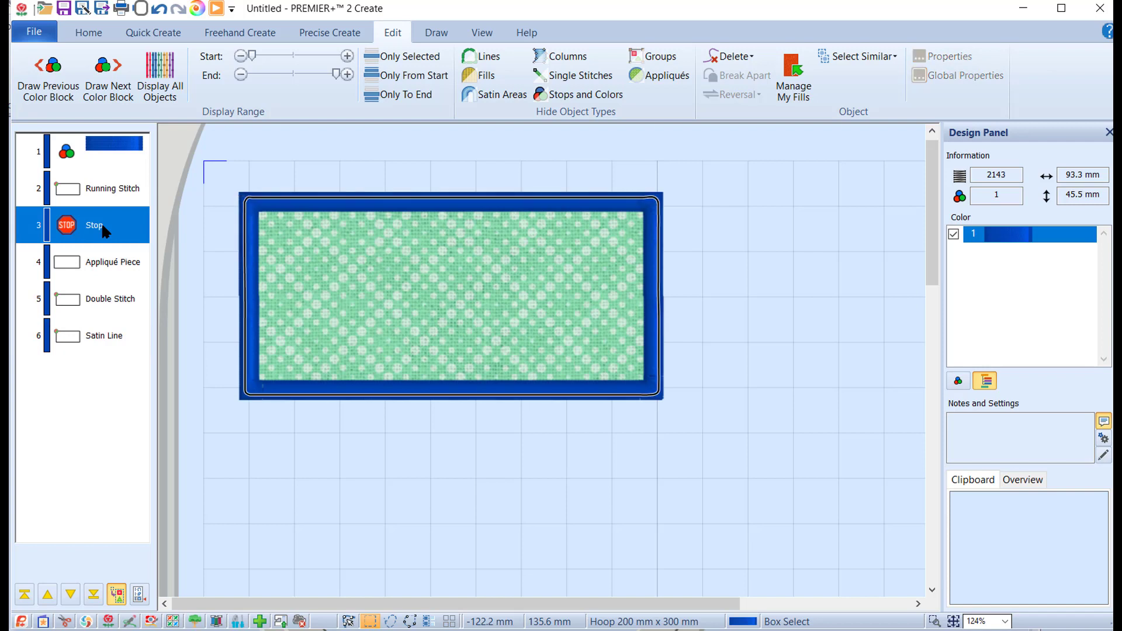
key(Delete)
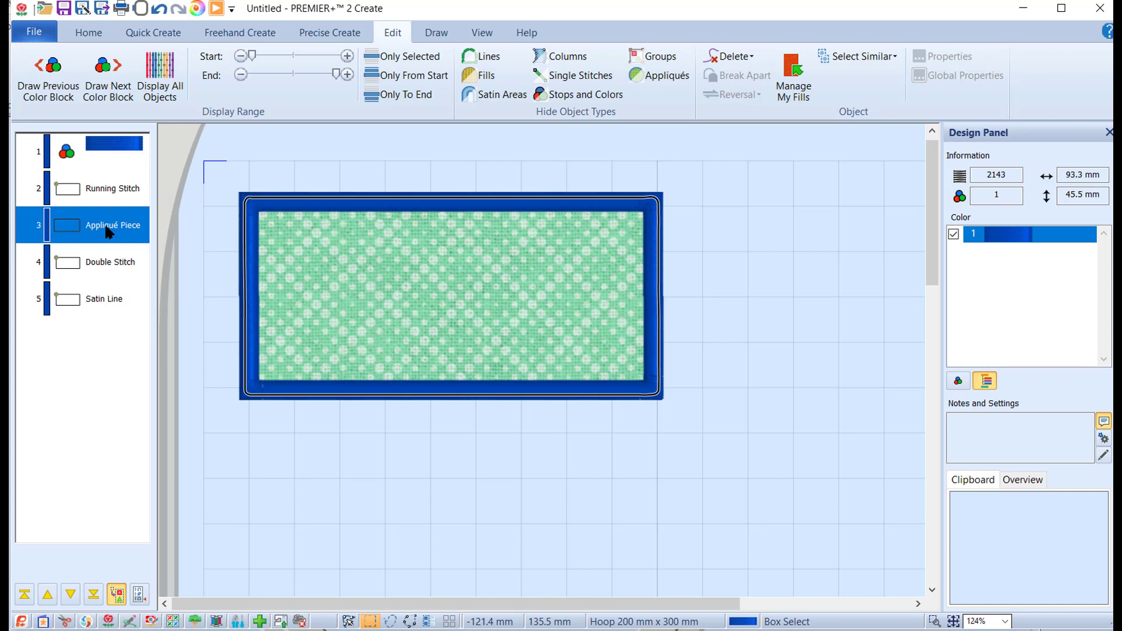
click(106, 231)
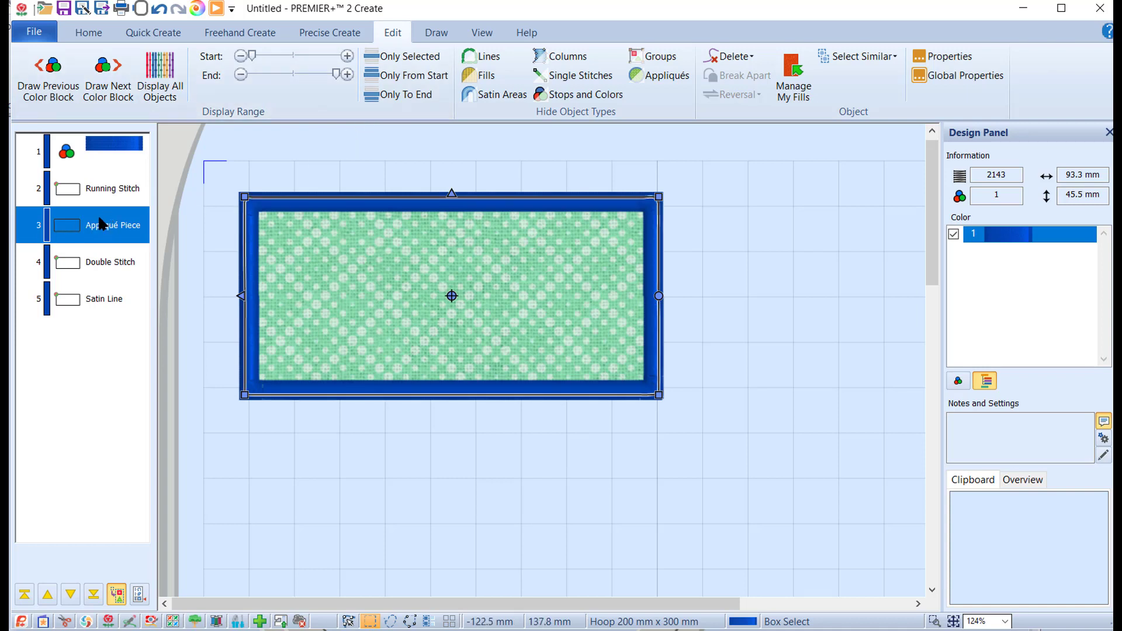
click(105, 190)
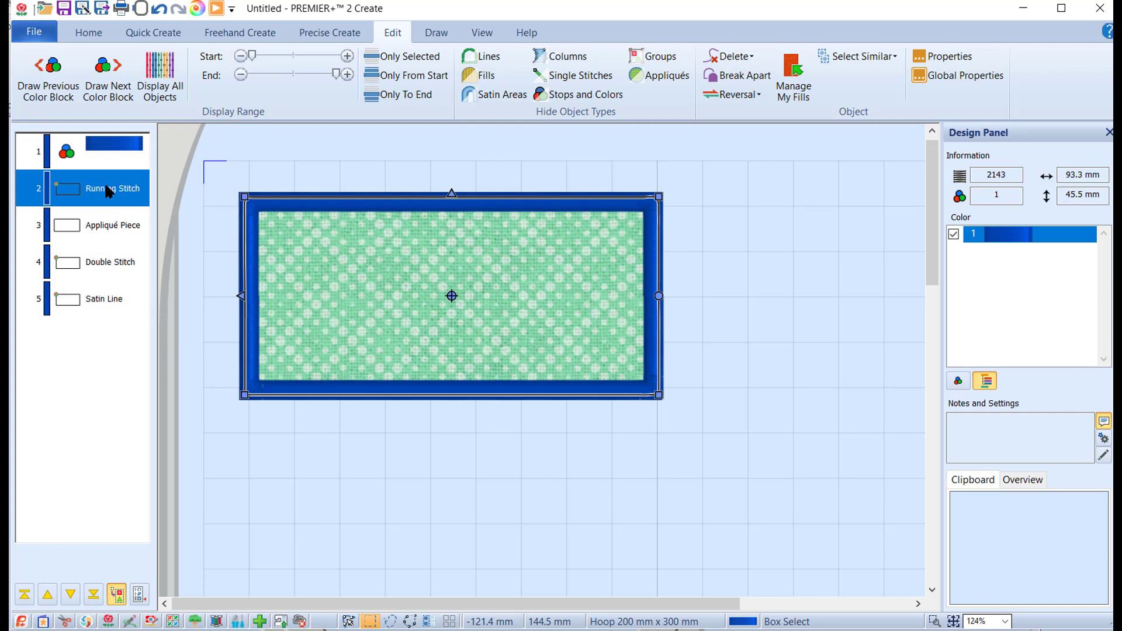
Step: Insert Quick Color changes: yellow after Running Stitch, magenta after Appliqué Piece, red after Double Stitch
click(150, 33)
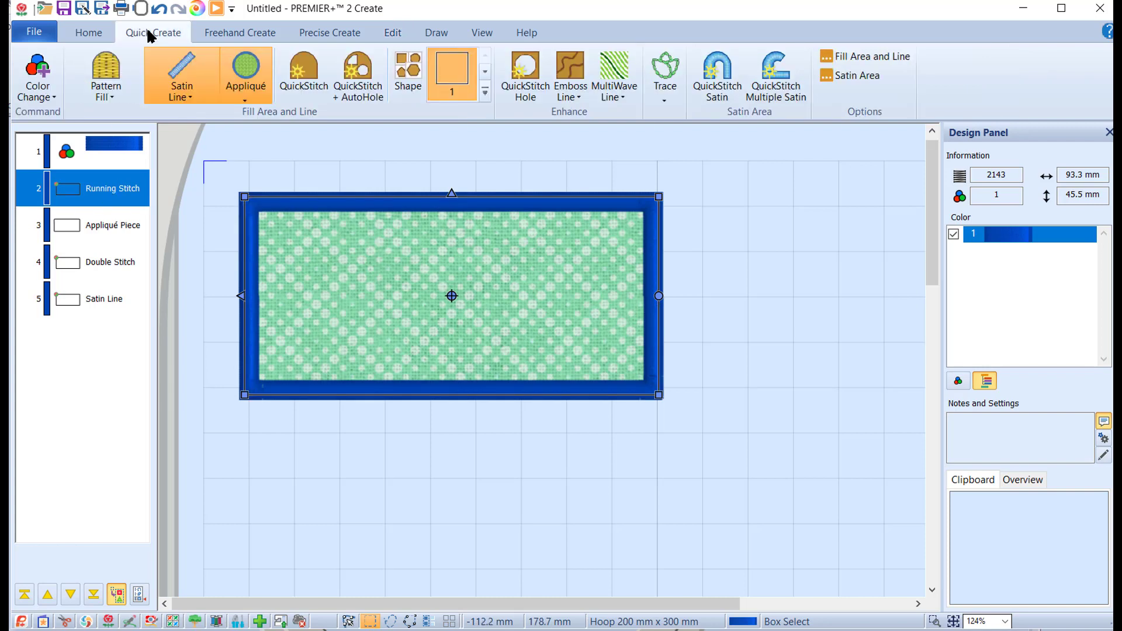
click(54, 97)
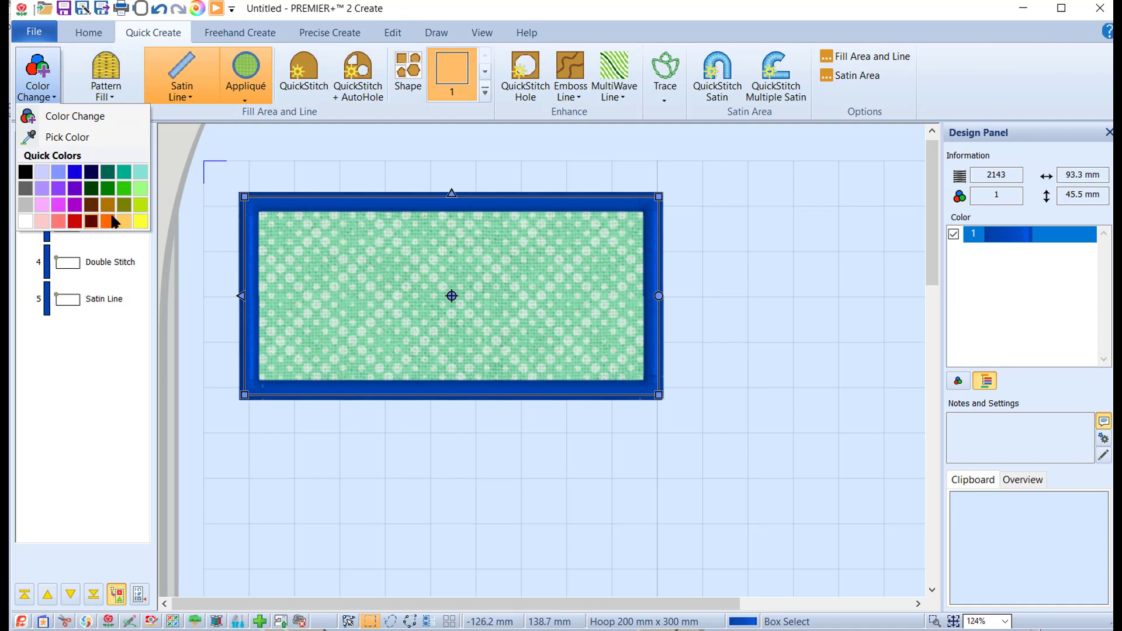
click(137, 206)
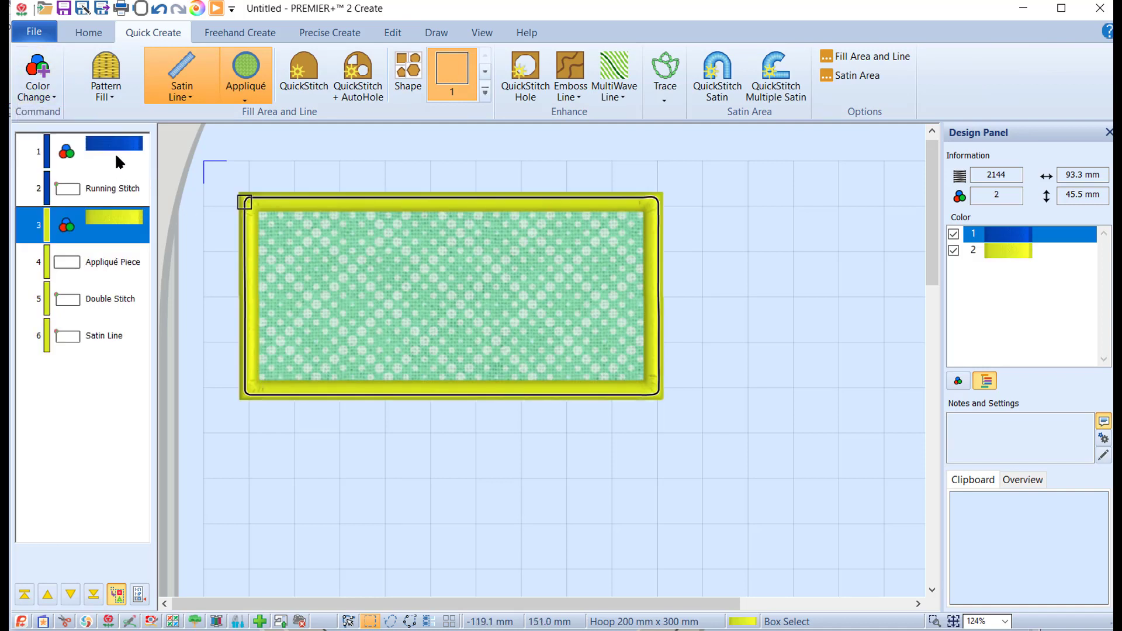
click(115, 192)
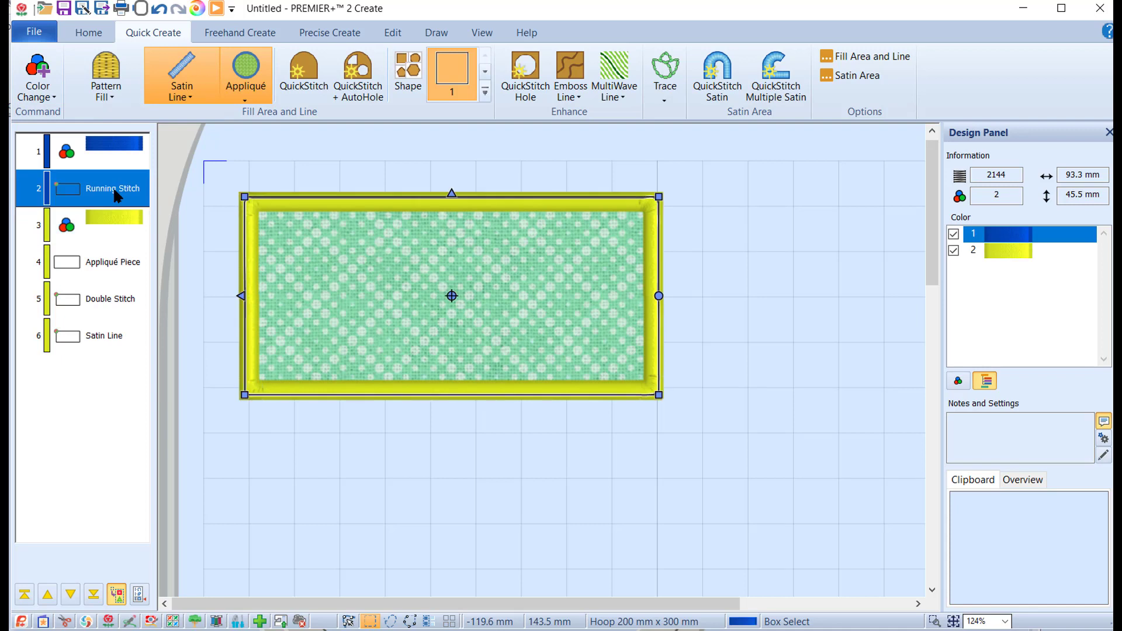
click(106, 262)
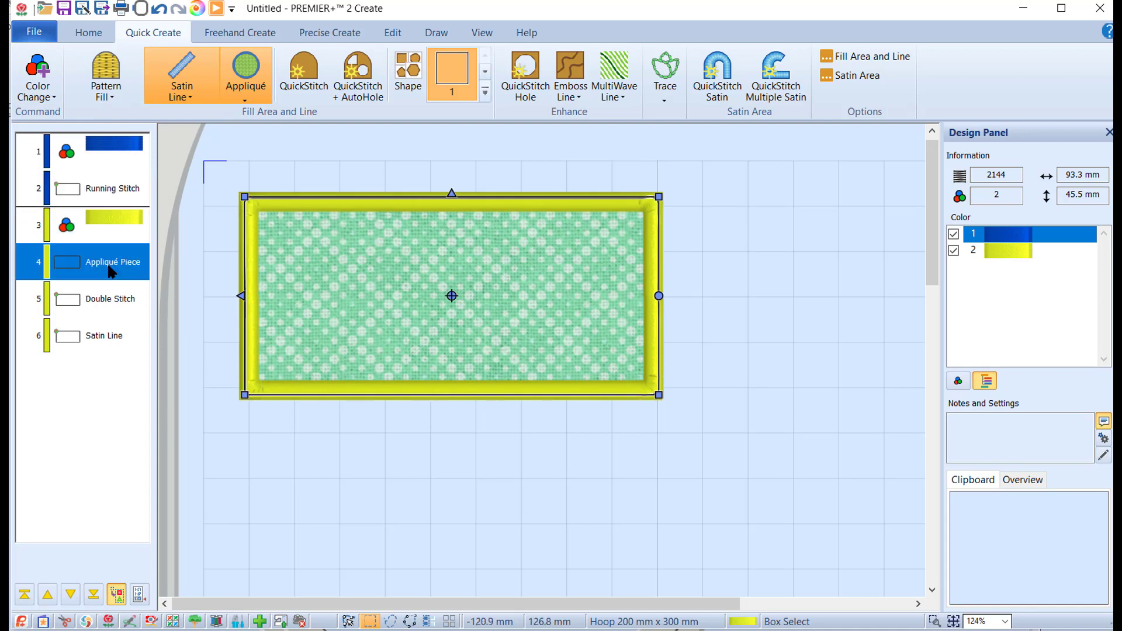
click(51, 93)
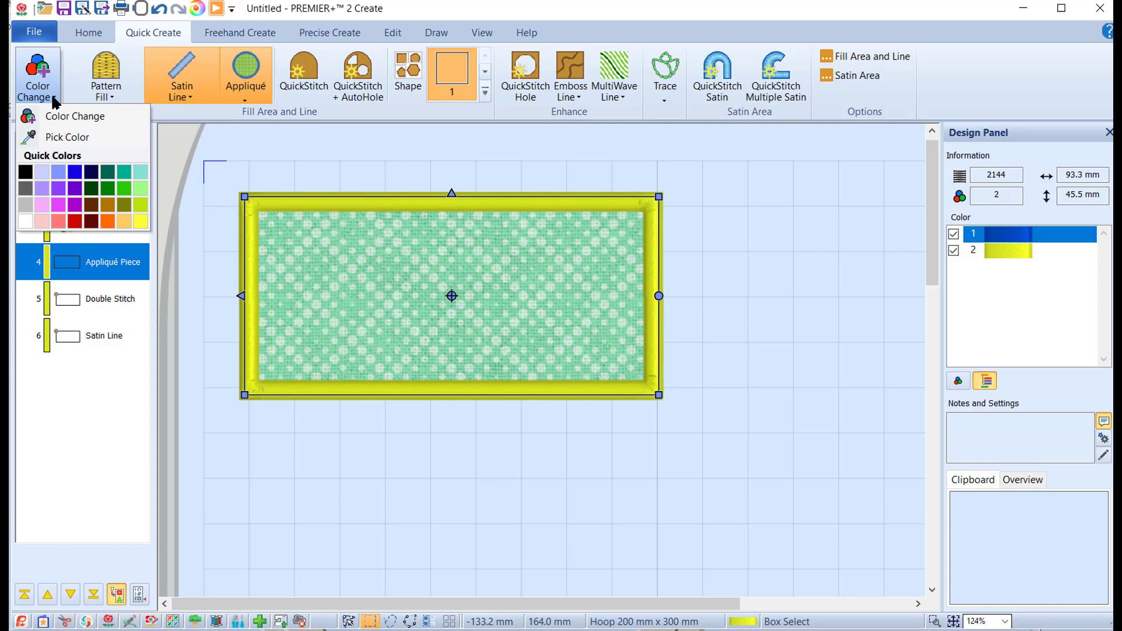
click(58, 205)
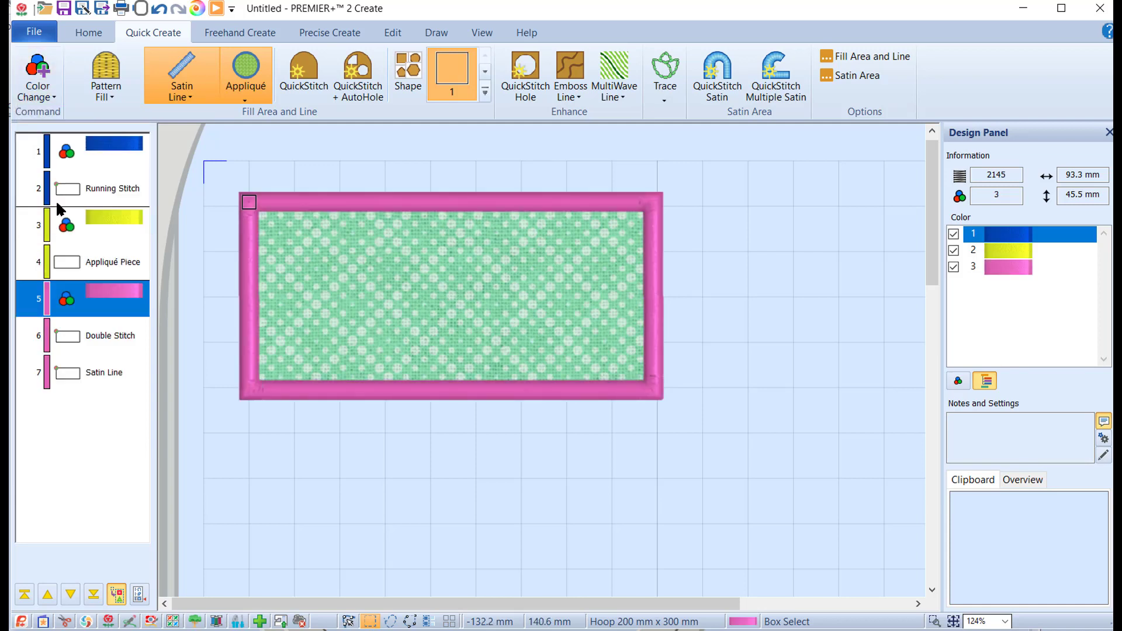
click(93, 329)
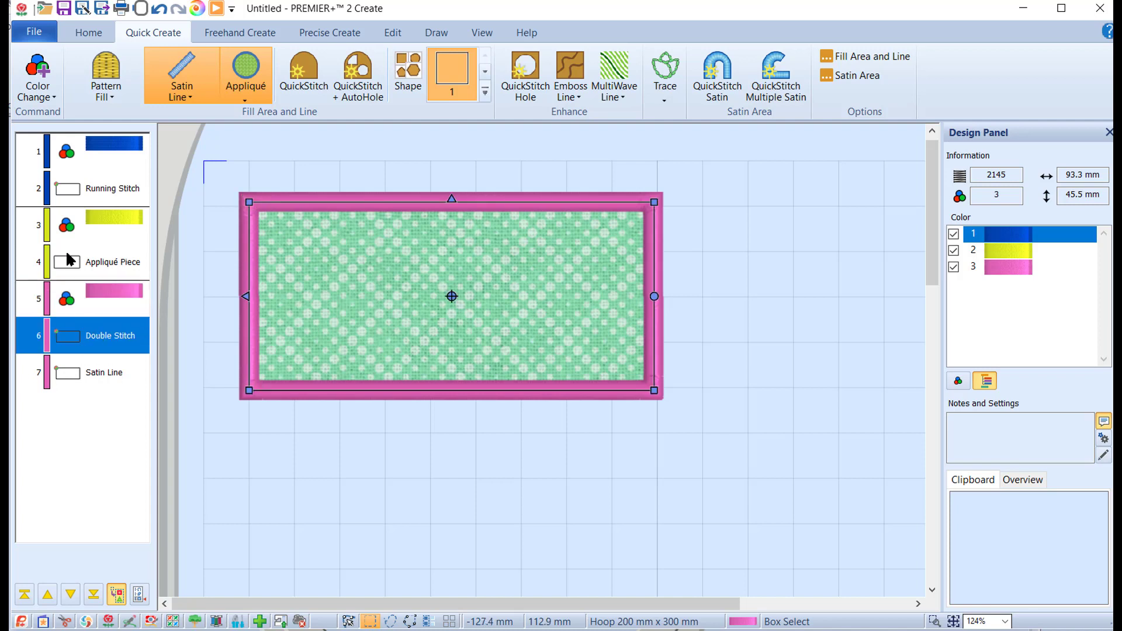
click(49, 97)
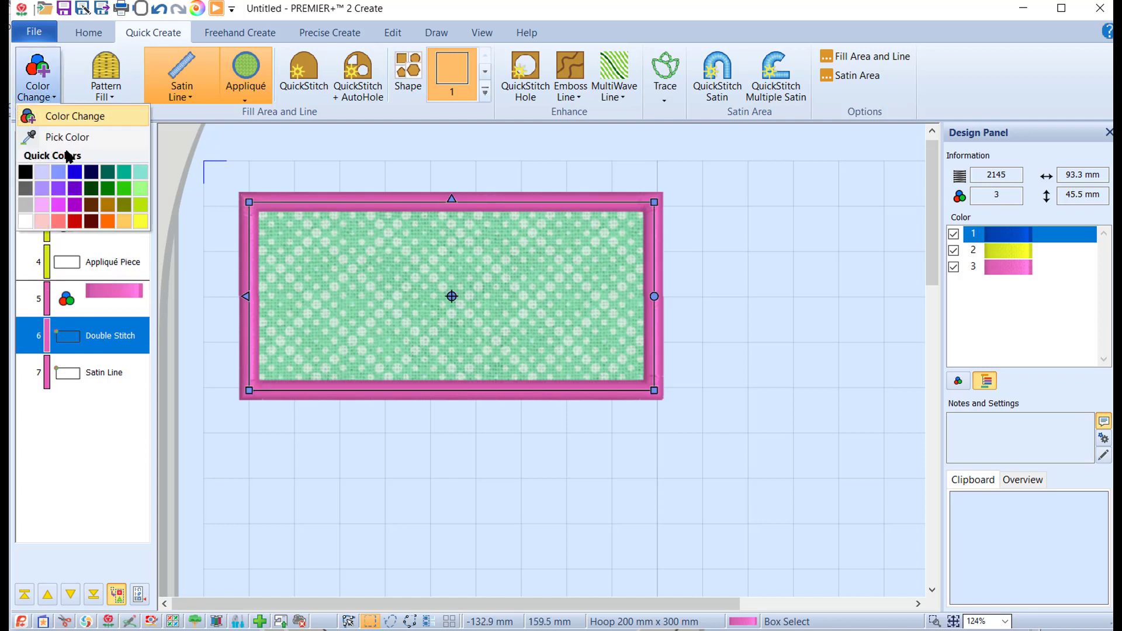
click(73, 220)
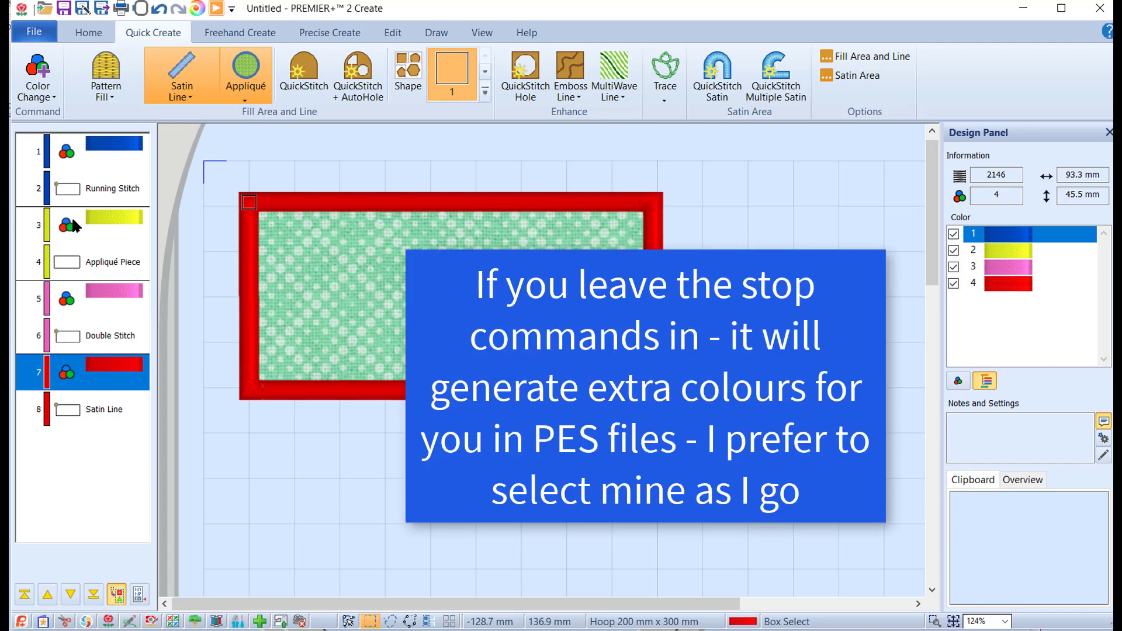
click(216, 9)
click(123, 519)
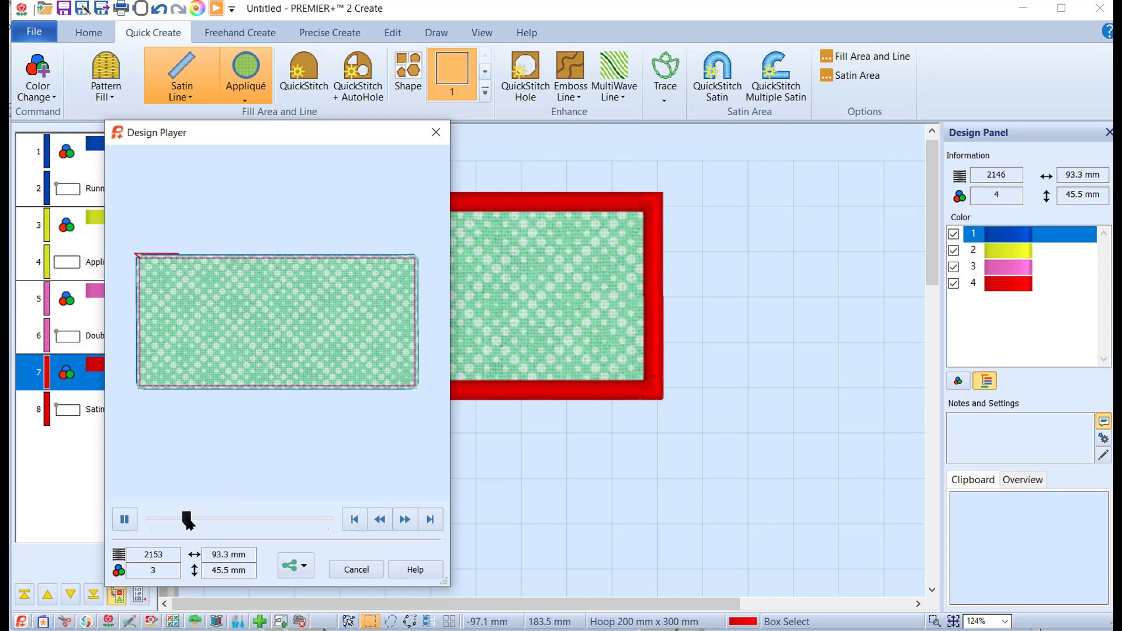
drag(188, 515, 295, 517)
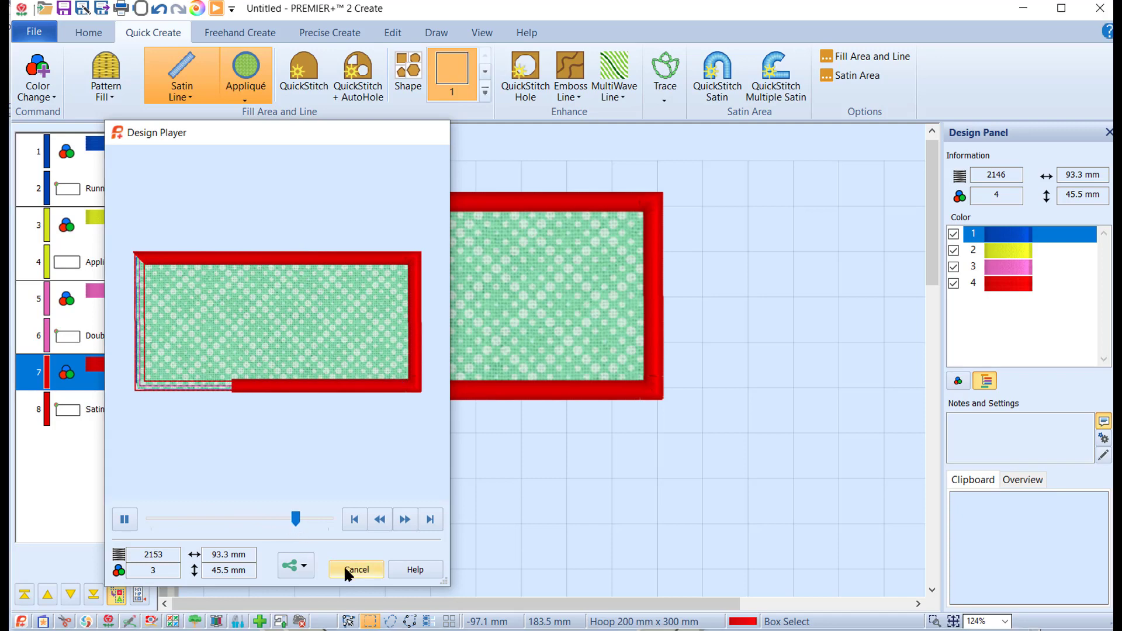
click(344, 568)
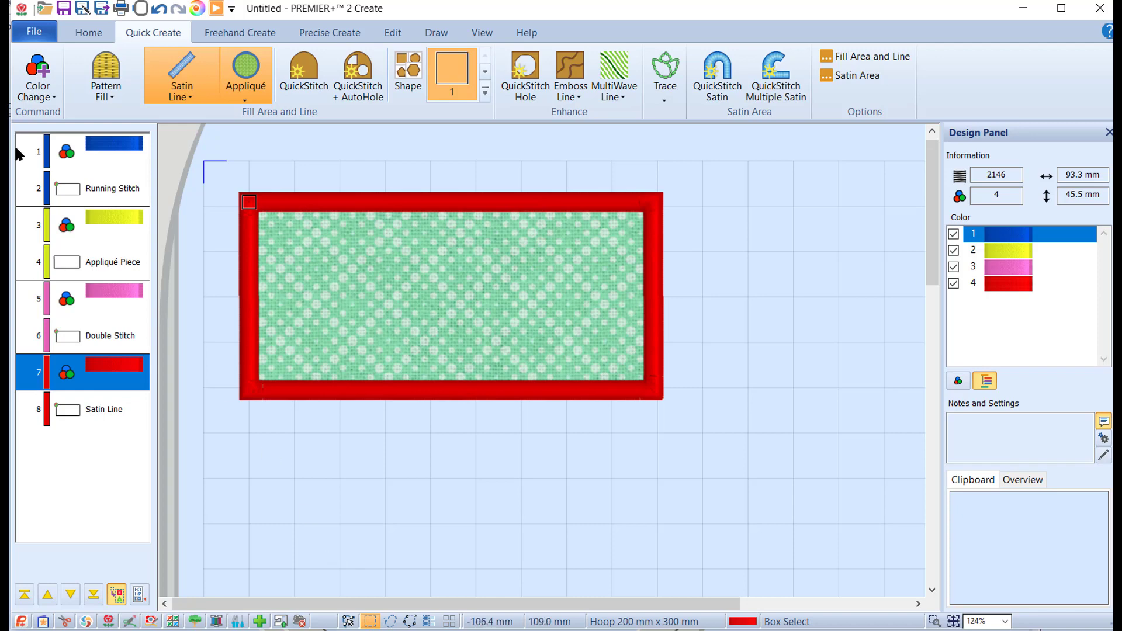
Step: Copy the red-bordered appliqué design using Copy Embroidery on the Home tab
click(92, 34)
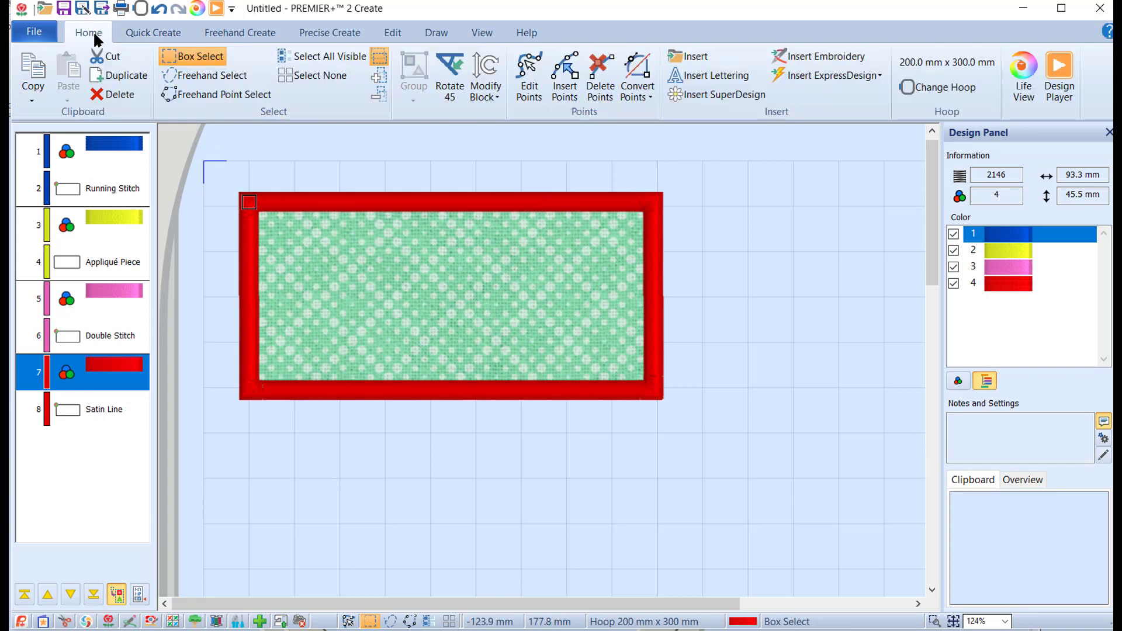
click(26, 101)
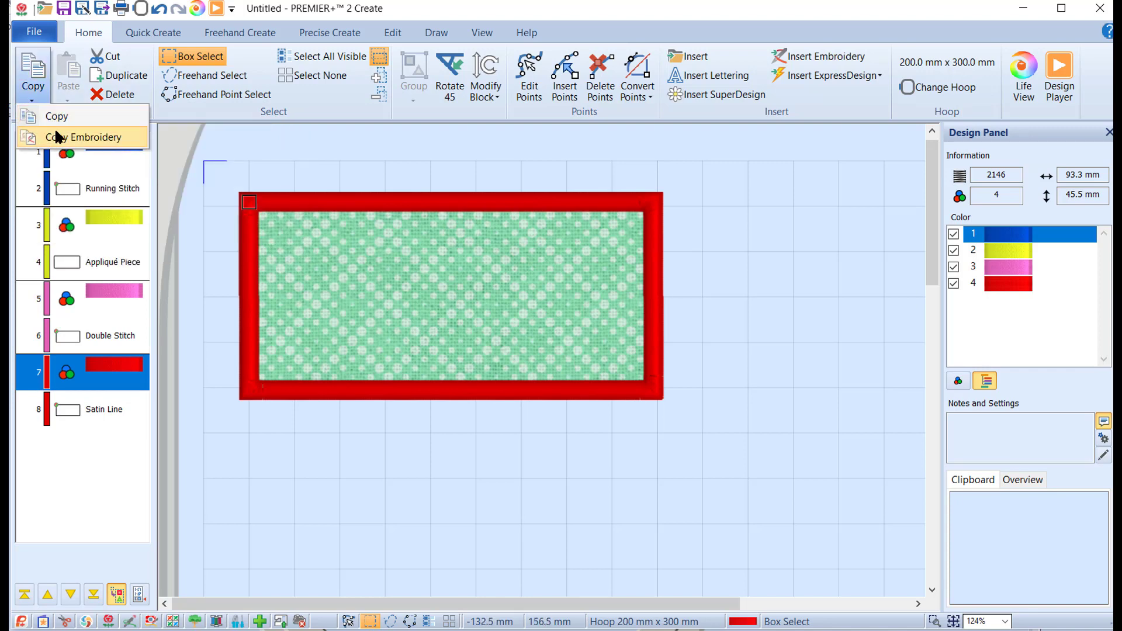
click(57, 136)
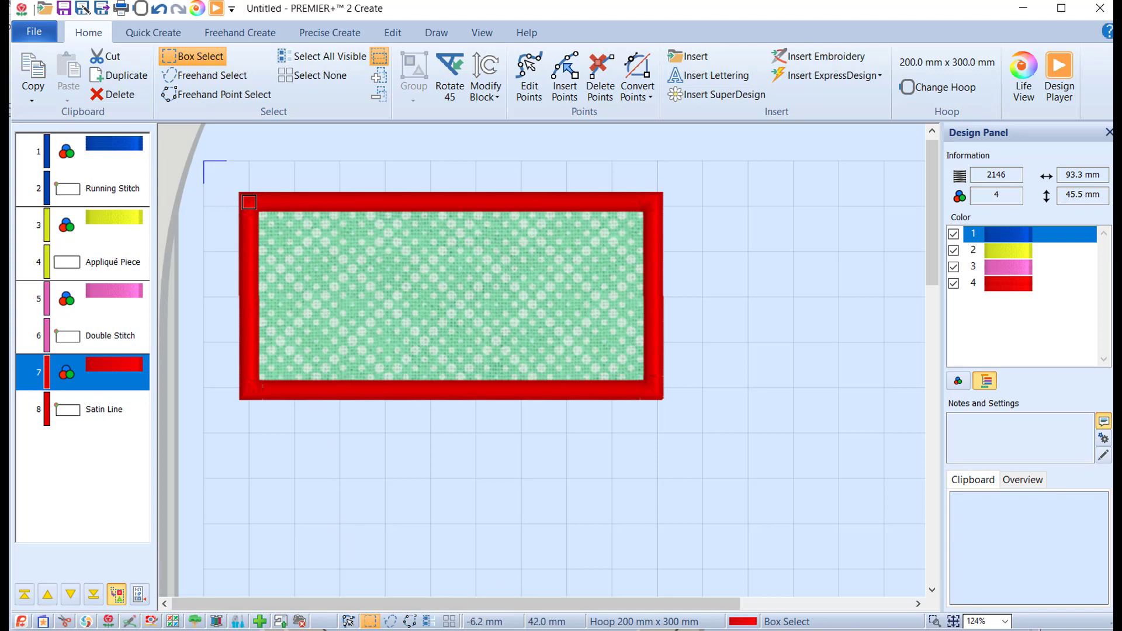
Step: Paste the appliqué into the centre of the Embroidery Ultra hoop and highlight its red stitches
mouse_move(685, 628)
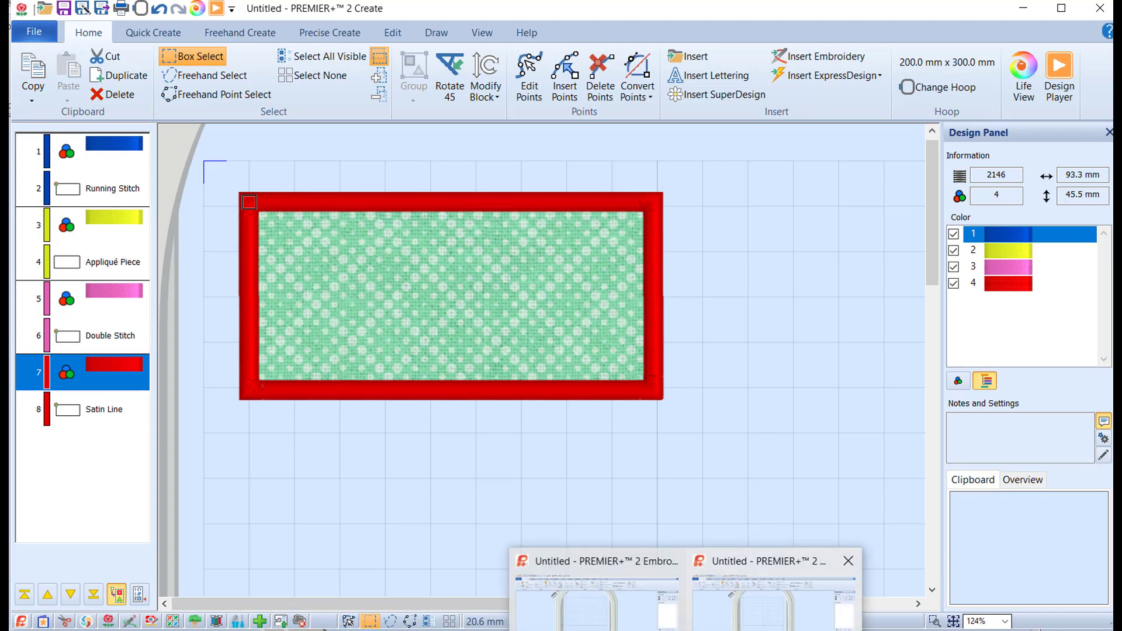
click(596, 584)
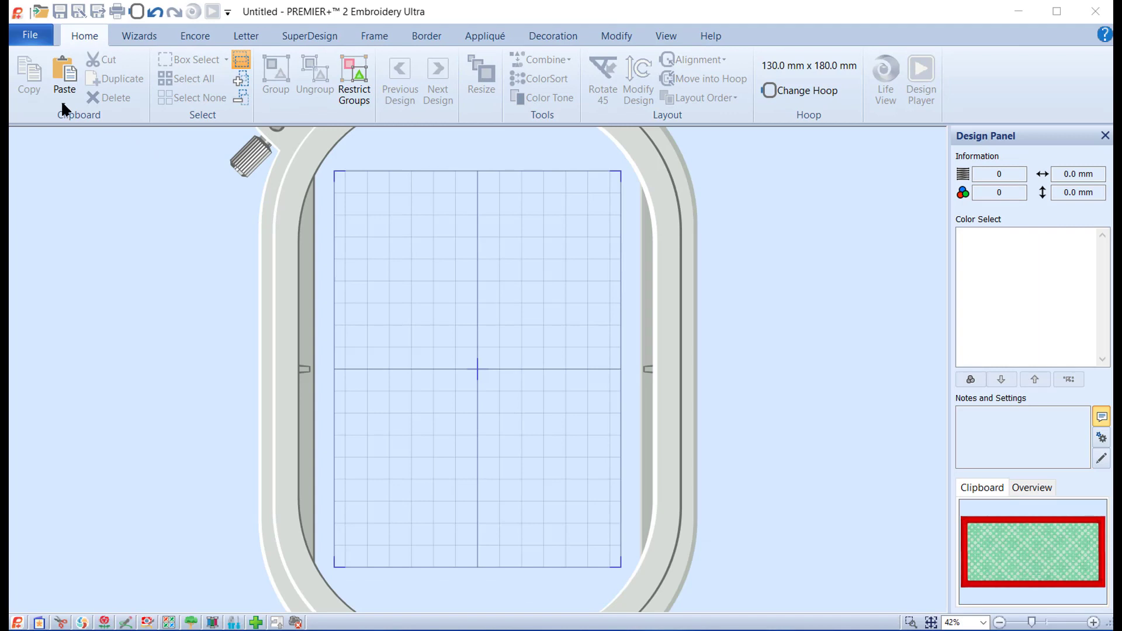
click(62, 89)
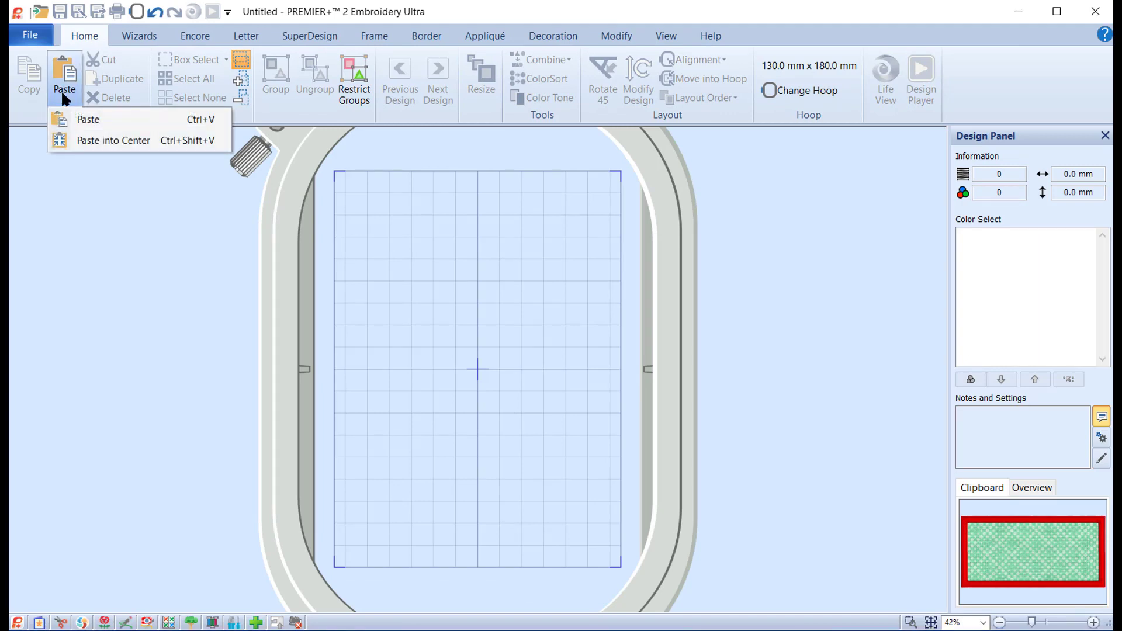
click(89, 139)
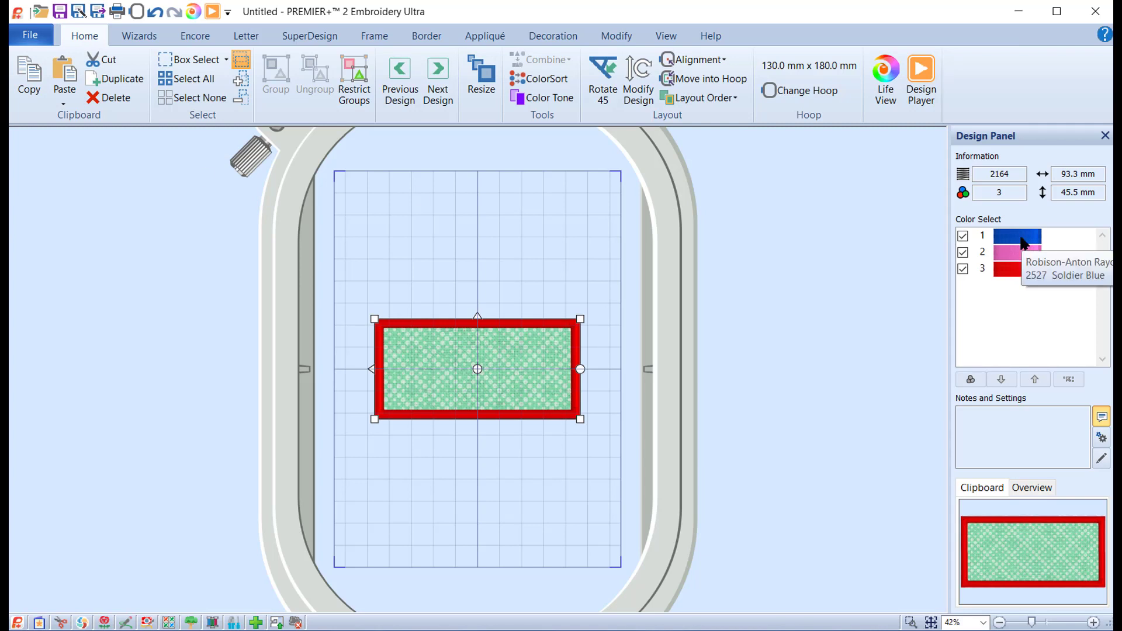
click(1010, 275)
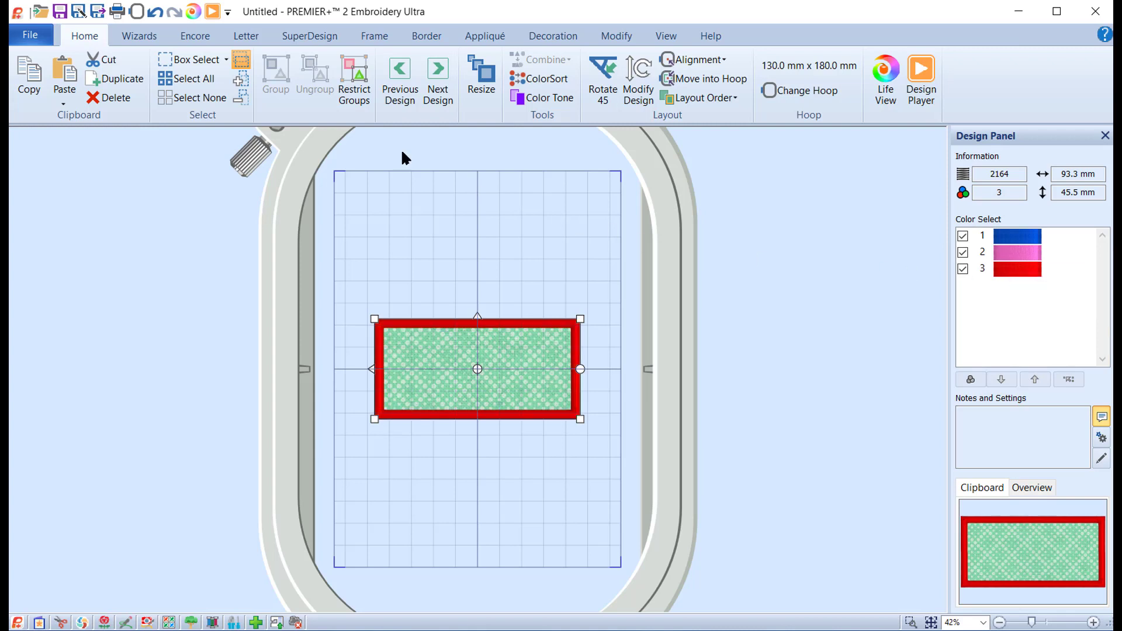
Step: Create 'Test' lettering (Arial, 14 mm) and drag it into the green appliqué rectangle
click(244, 35)
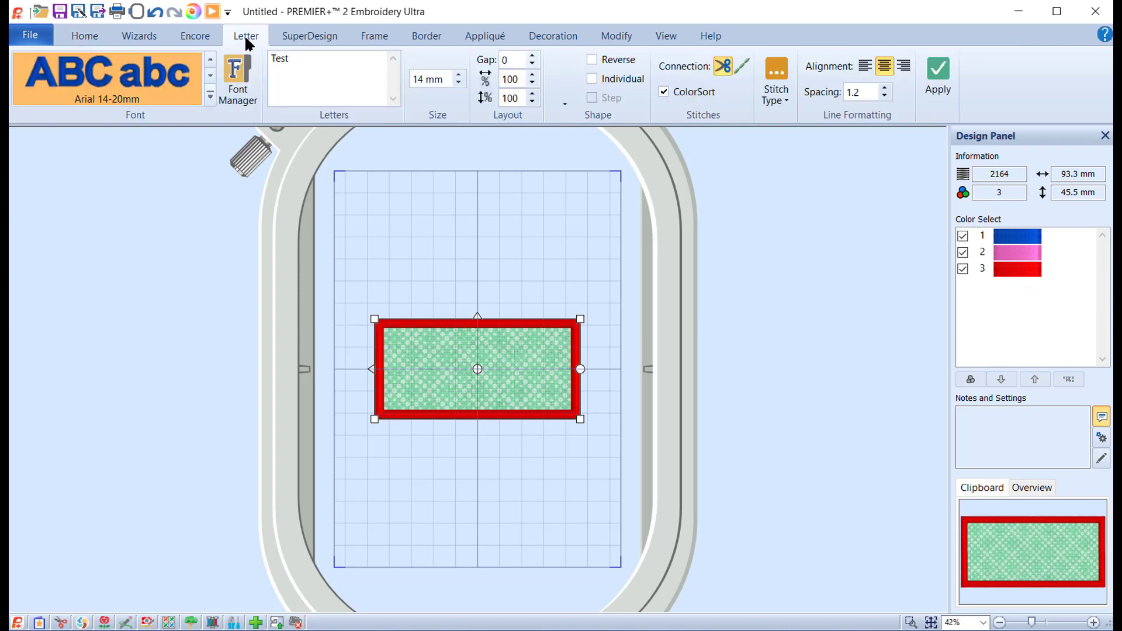
key(Delete)
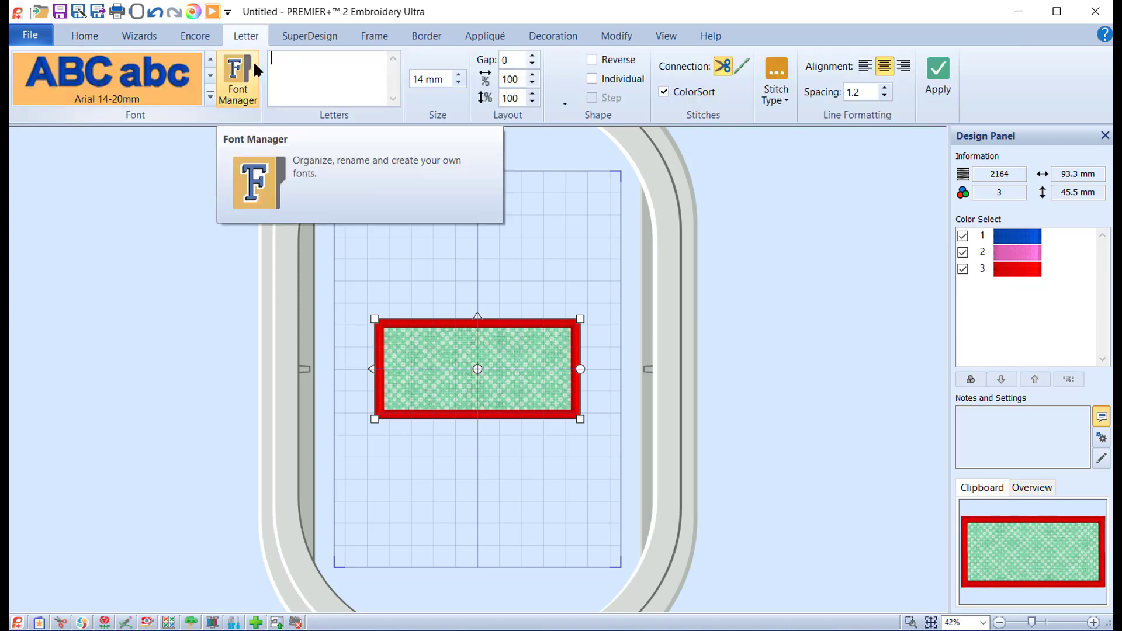
text(Test)
key(BackSpace)
key(BackSpace)
key(BackSpace)
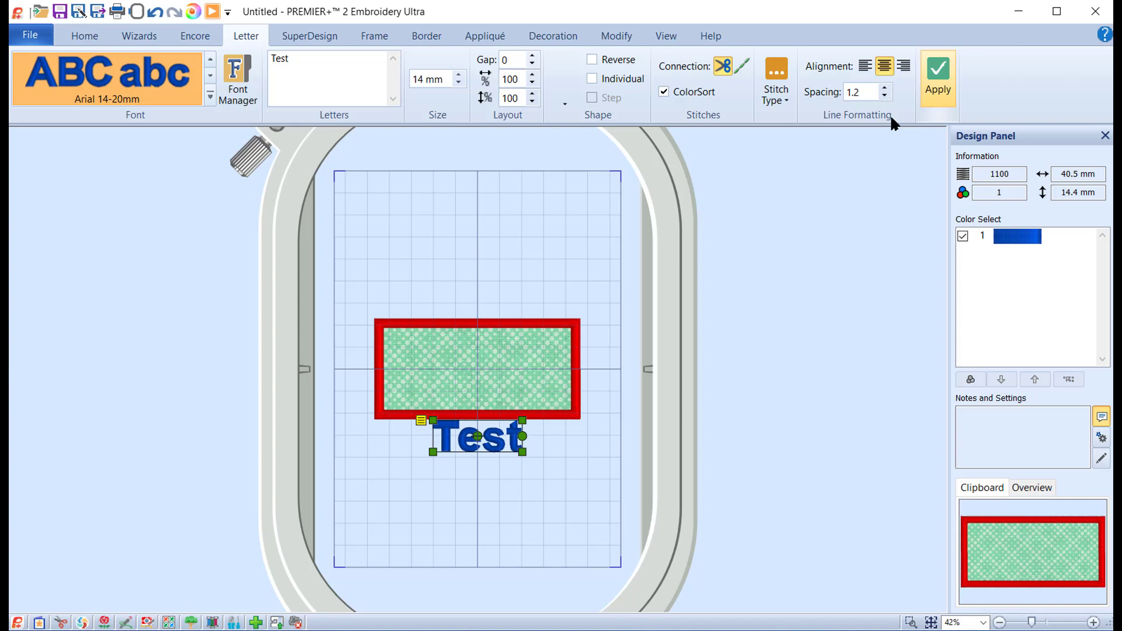
drag(484, 440, 479, 374)
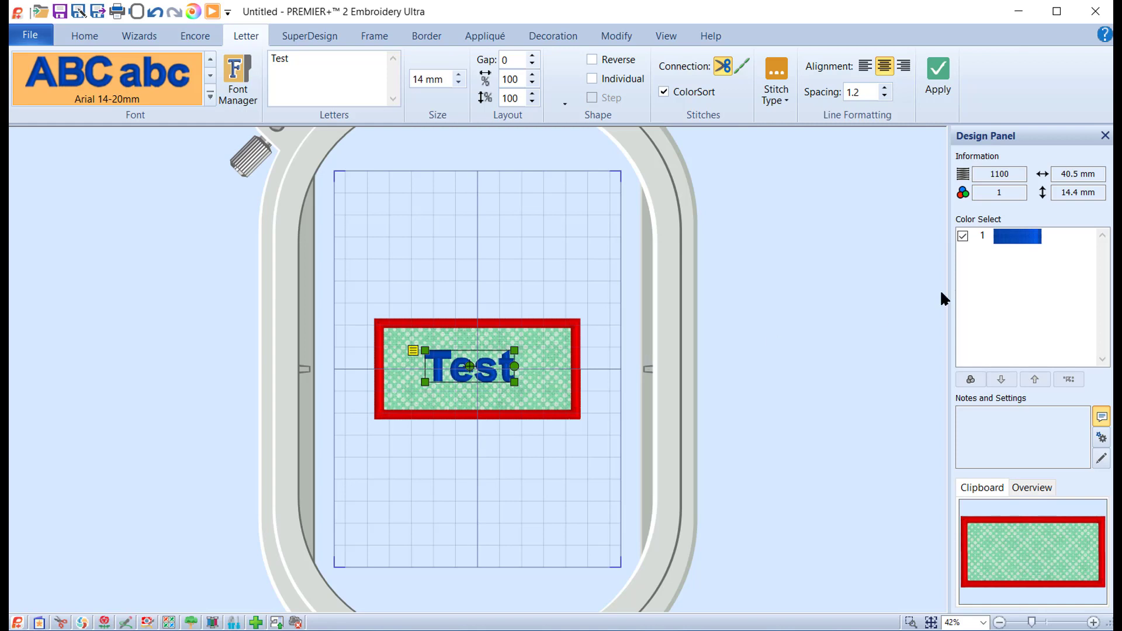
click(1003, 238)
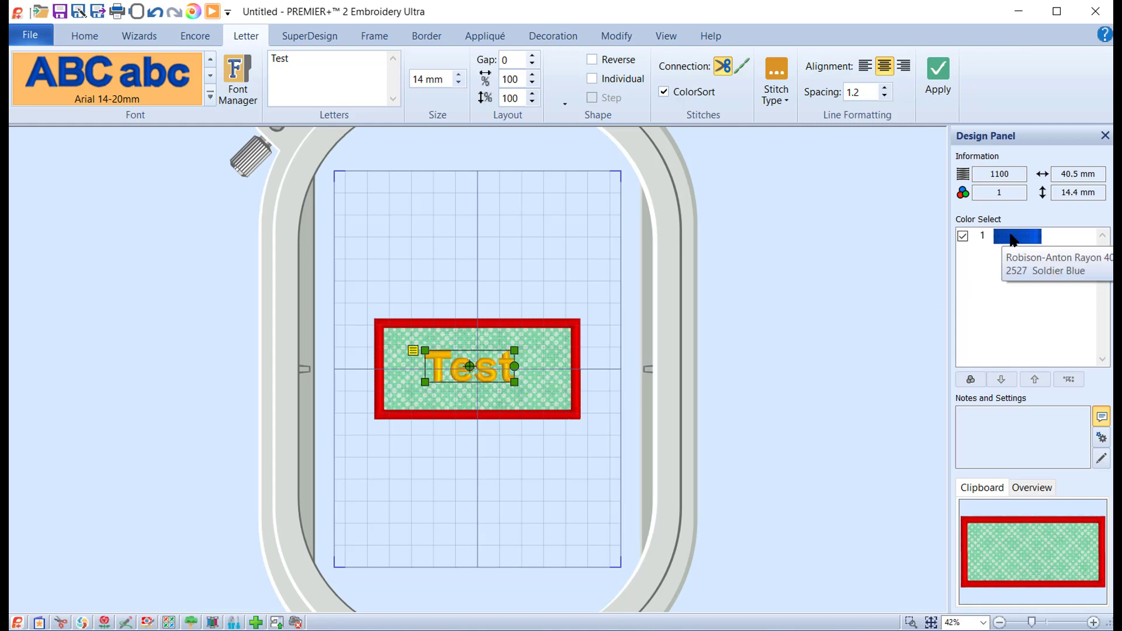
Step: Change the Test lettering thread to white and enlarge it to about 47.4 × 19.2 mm
double_click(1013, 238)
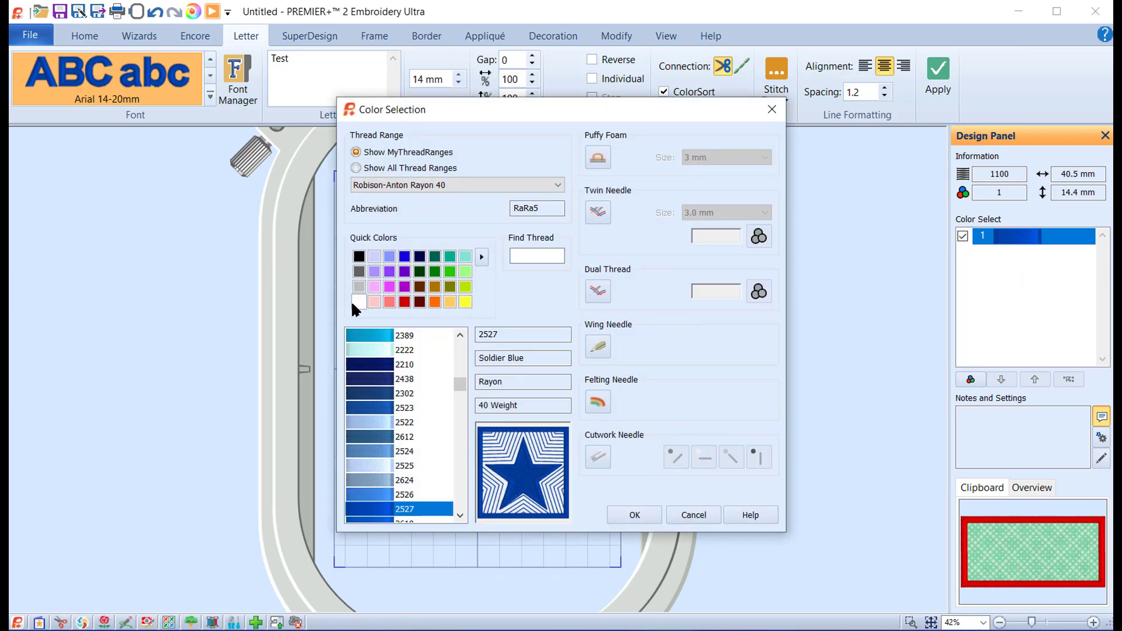
click(356, 299)
click(636, 513)
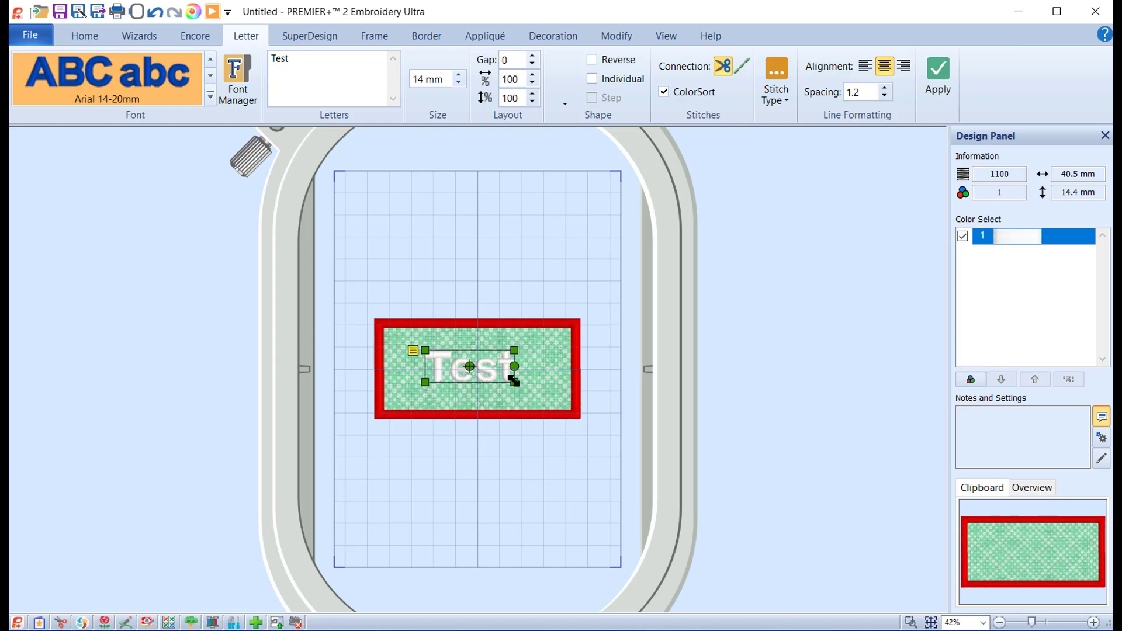
drag(513, 381, 534, 395)
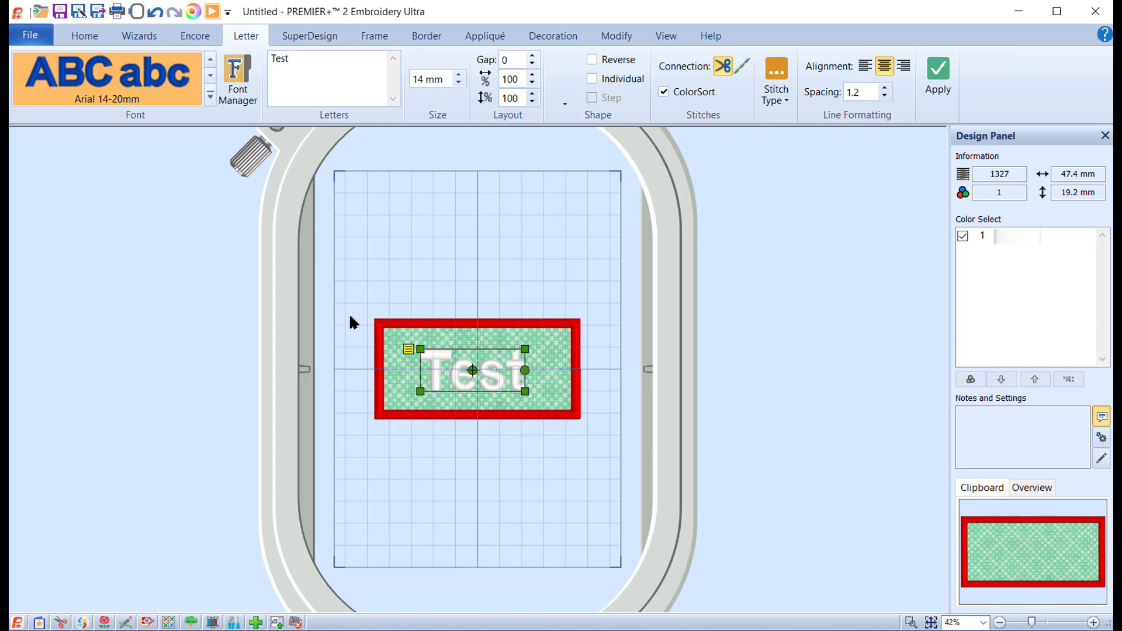
Step: Select all, align the lettering center and middle on the rectangle, then Combine All
click(84, 36)
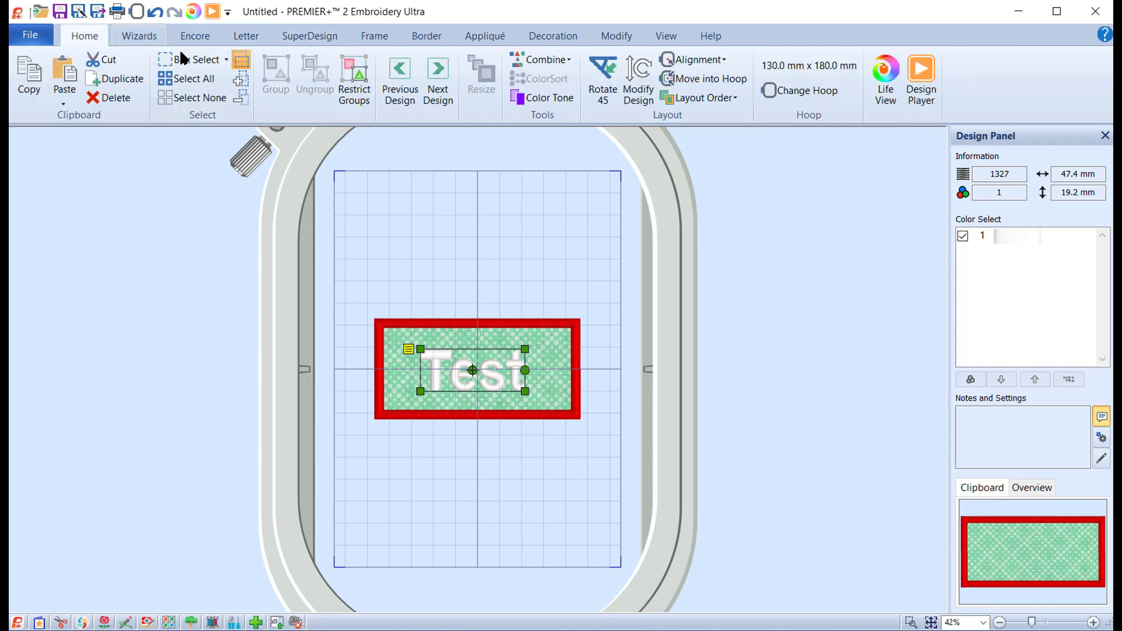
click(197, 76)
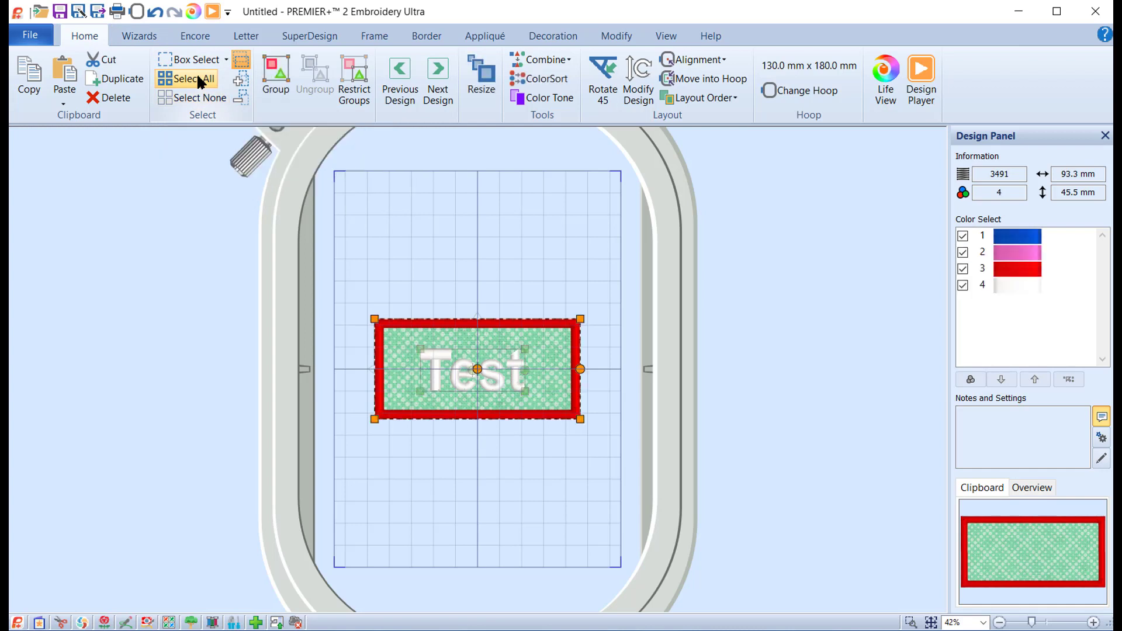
click(718, 60)
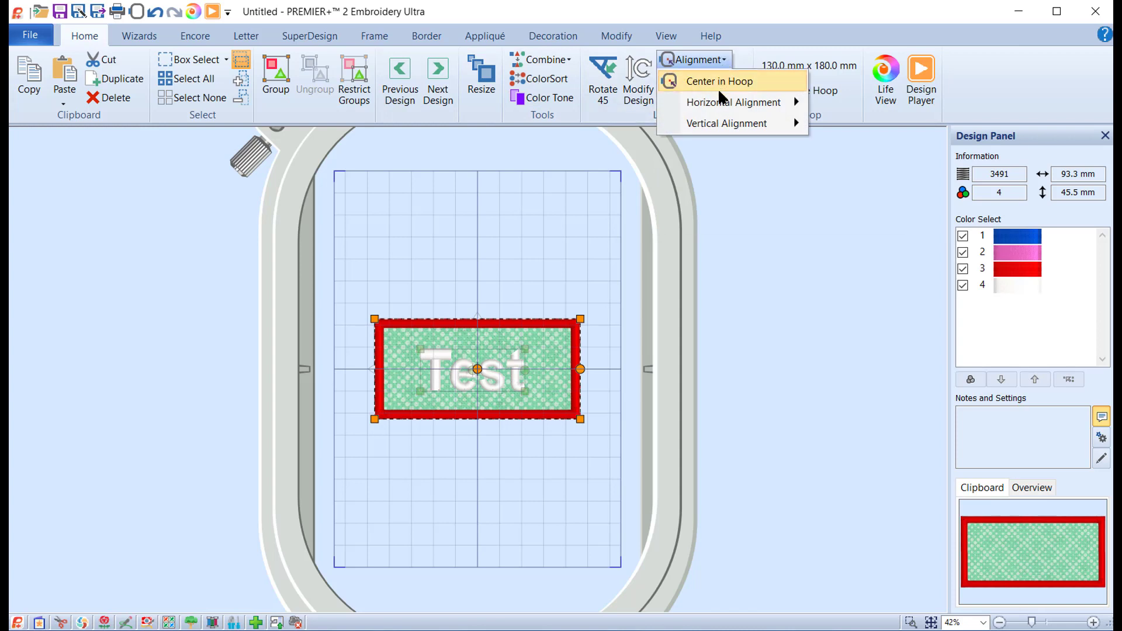
mouse_move(721, 105)
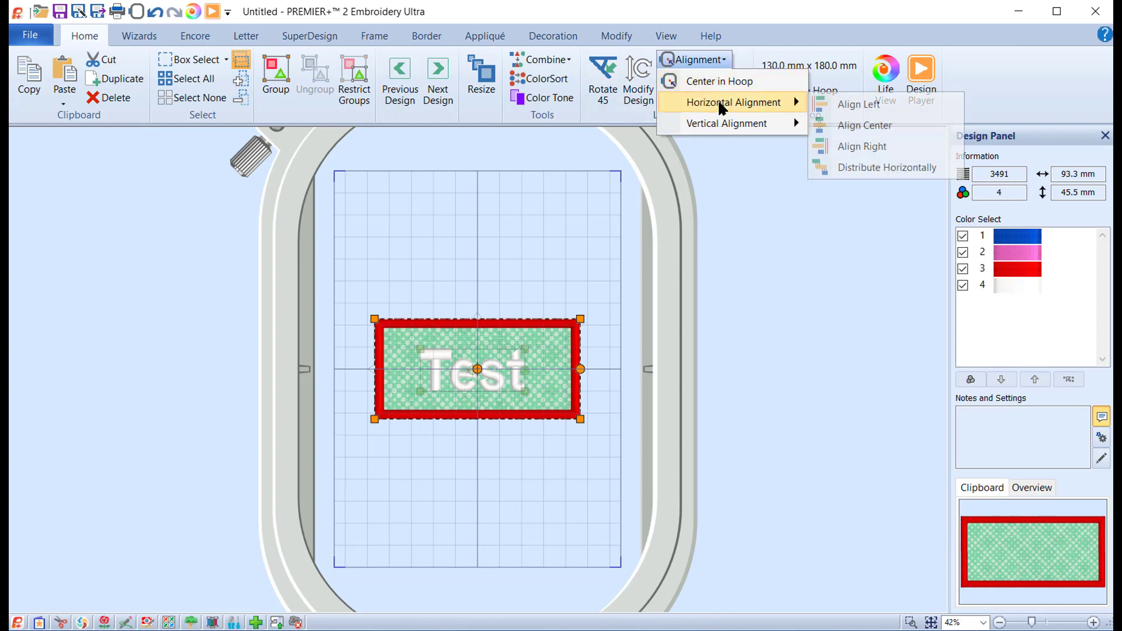
click(874, 125)
click(696, 59)
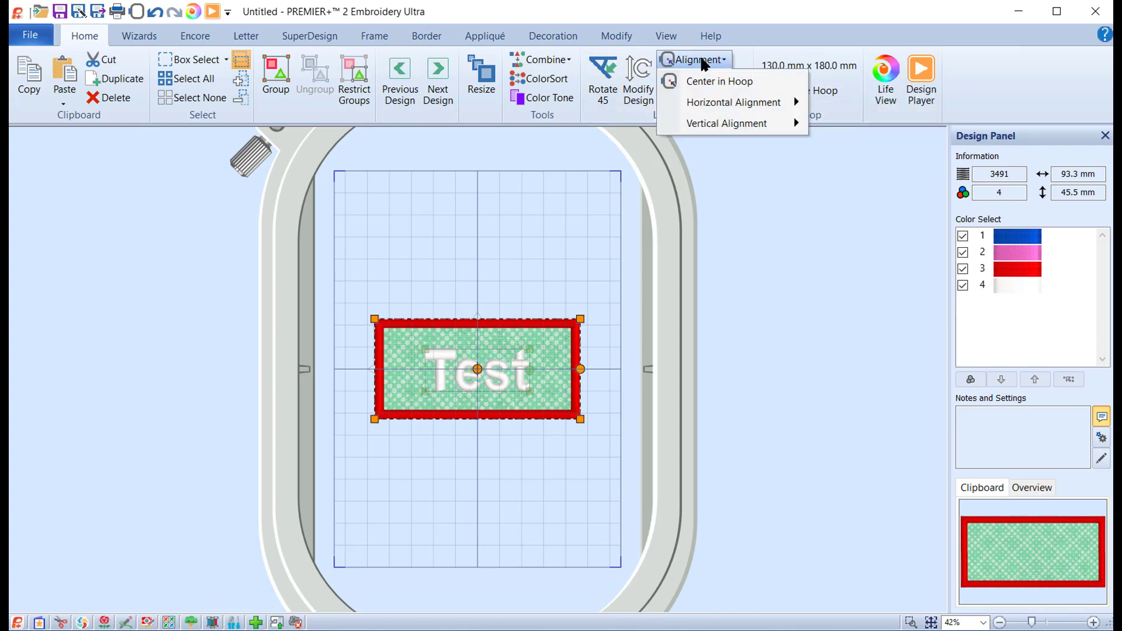
mouse_move(712, 125)
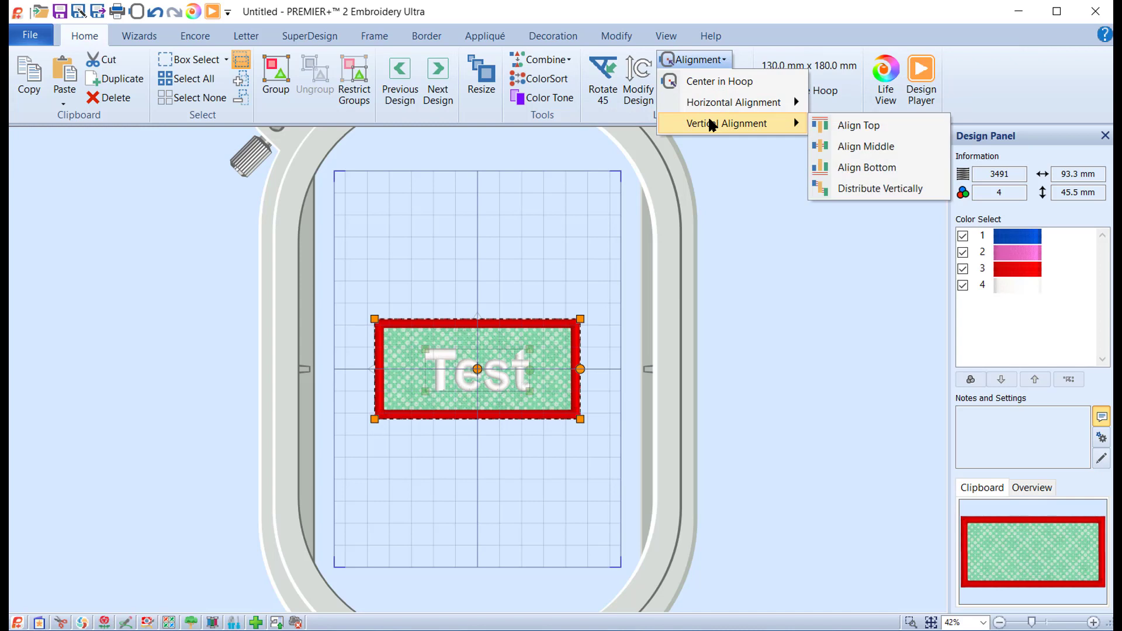
click(863, 148)
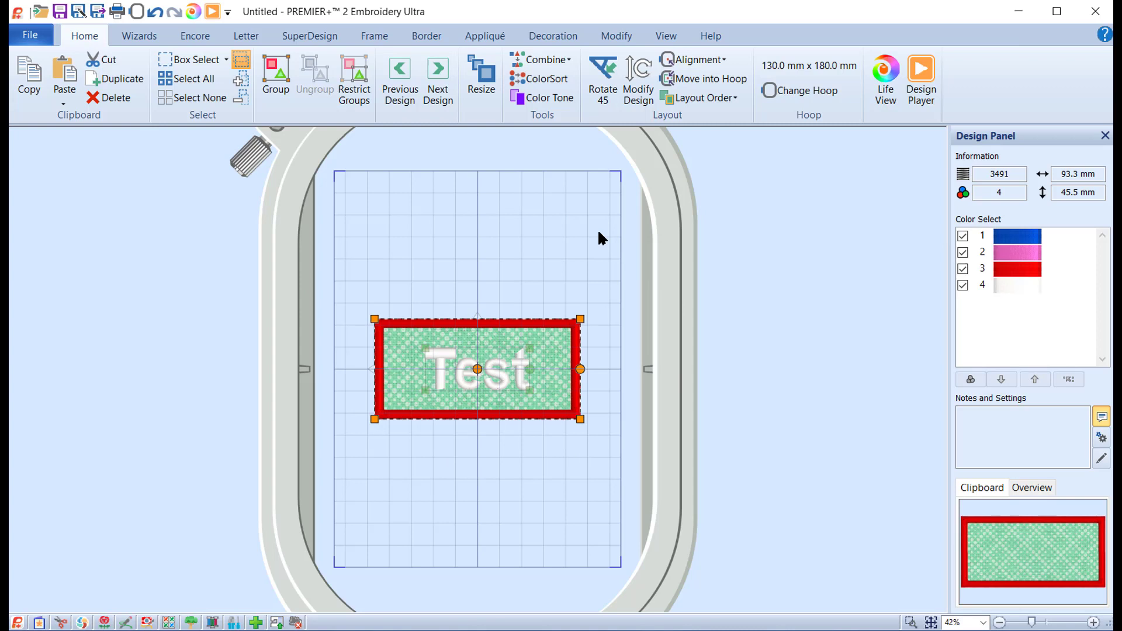
click(548, 61)
click(548, 78)
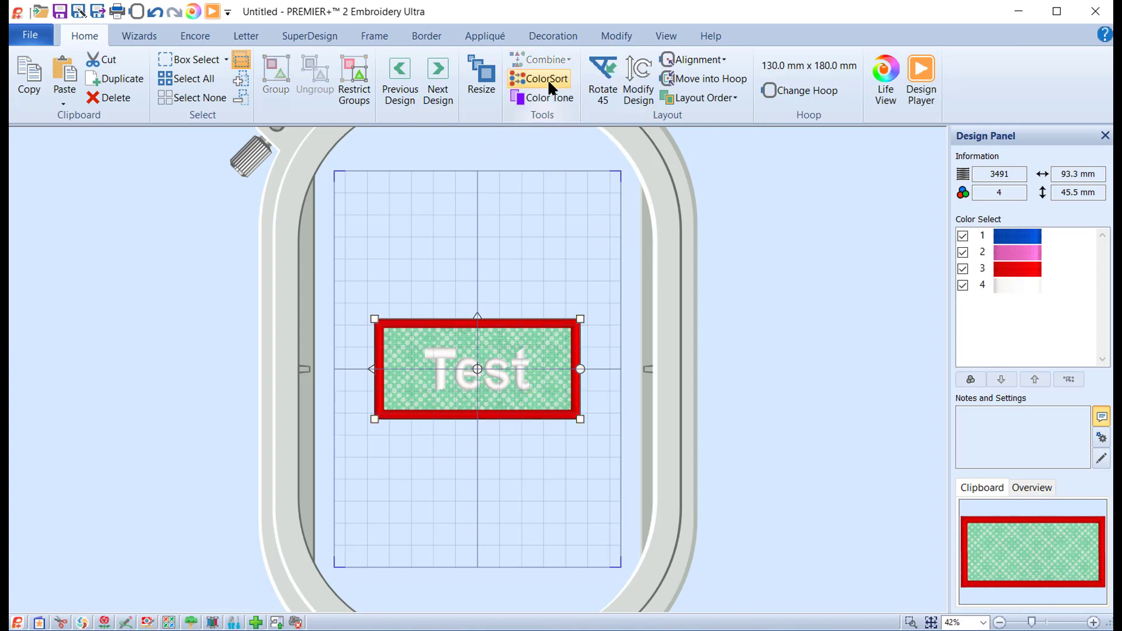
Step: Move the combined Test patch near the top of the hoop and highlight its red thread
drag(530, 332, 527, 204)
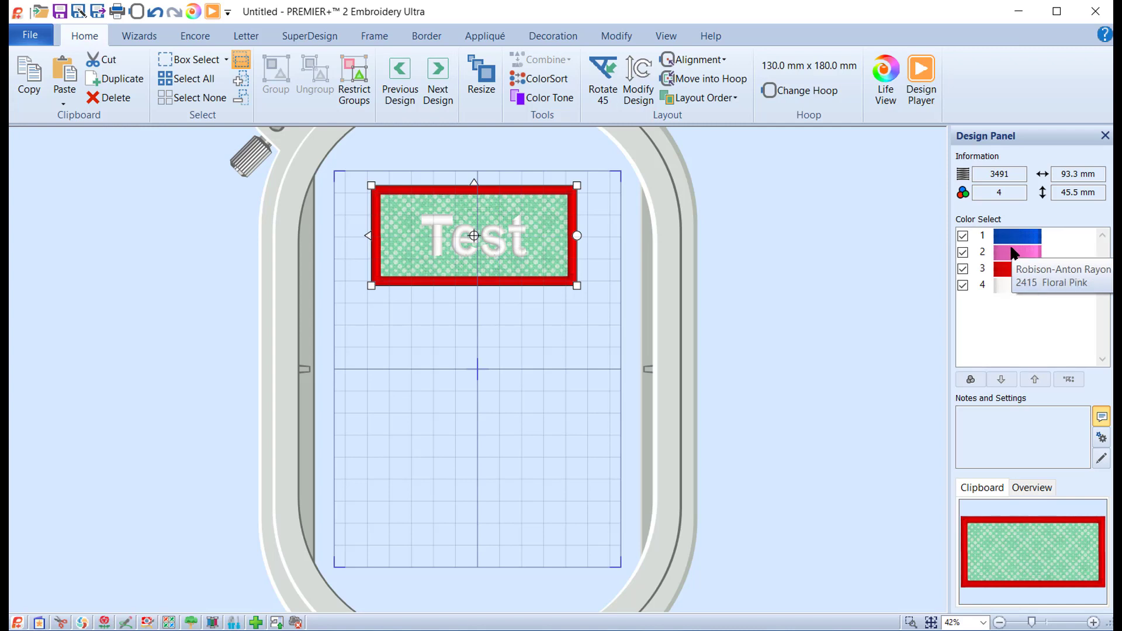
click(1014, 269)
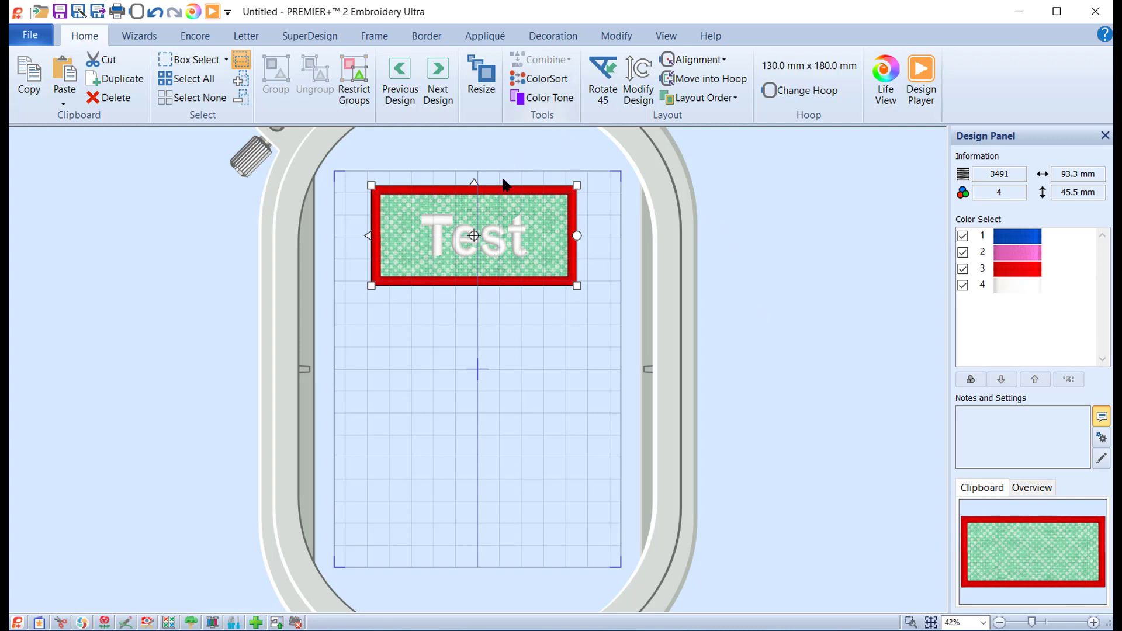
Step: On the Modify tab, move colour 4 (white) up so the red border stitches last
click(616, 36)
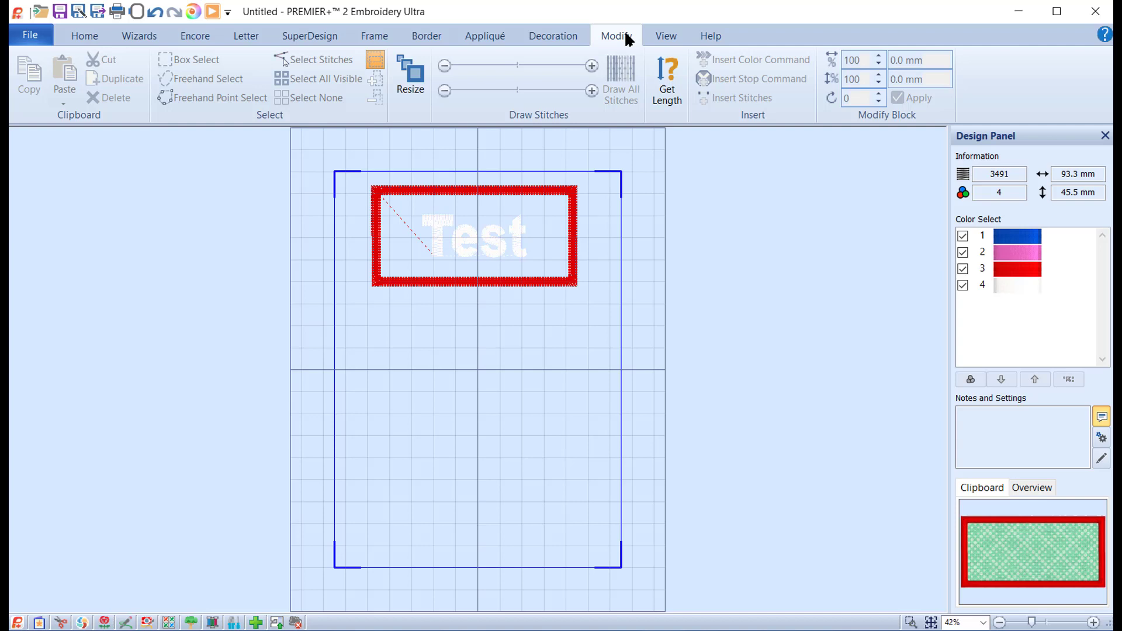
click(1028, 286)
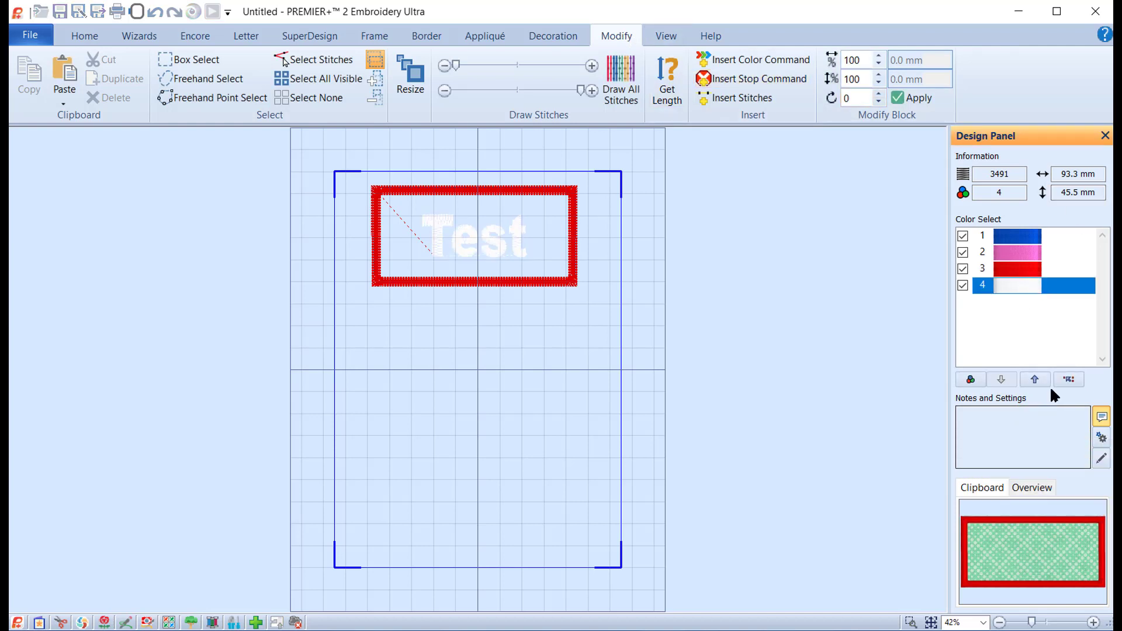
click(1035, 377)
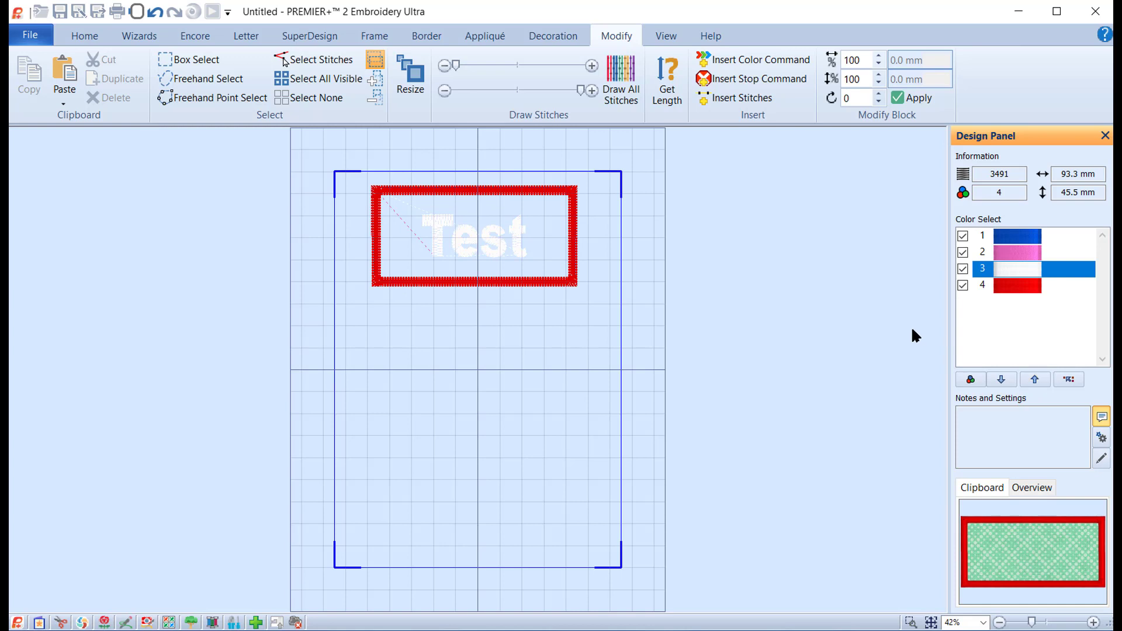
click(80, 38)
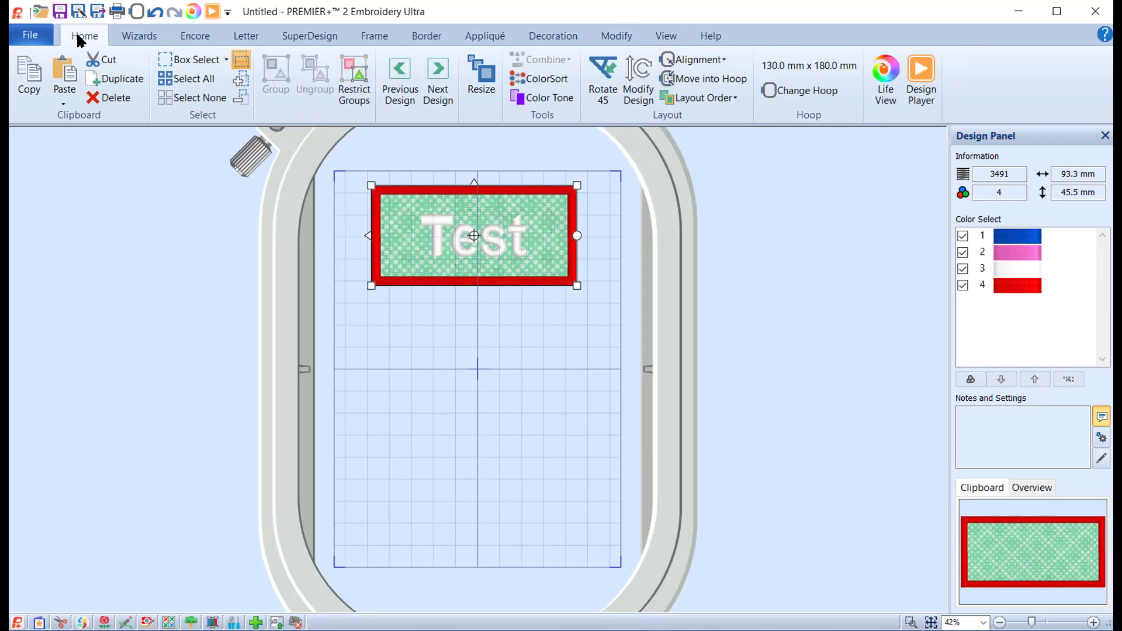
Step: Duplicate the Test patch twice, placing one copy below the original and one near the hoop's bottom
click(114, 80)
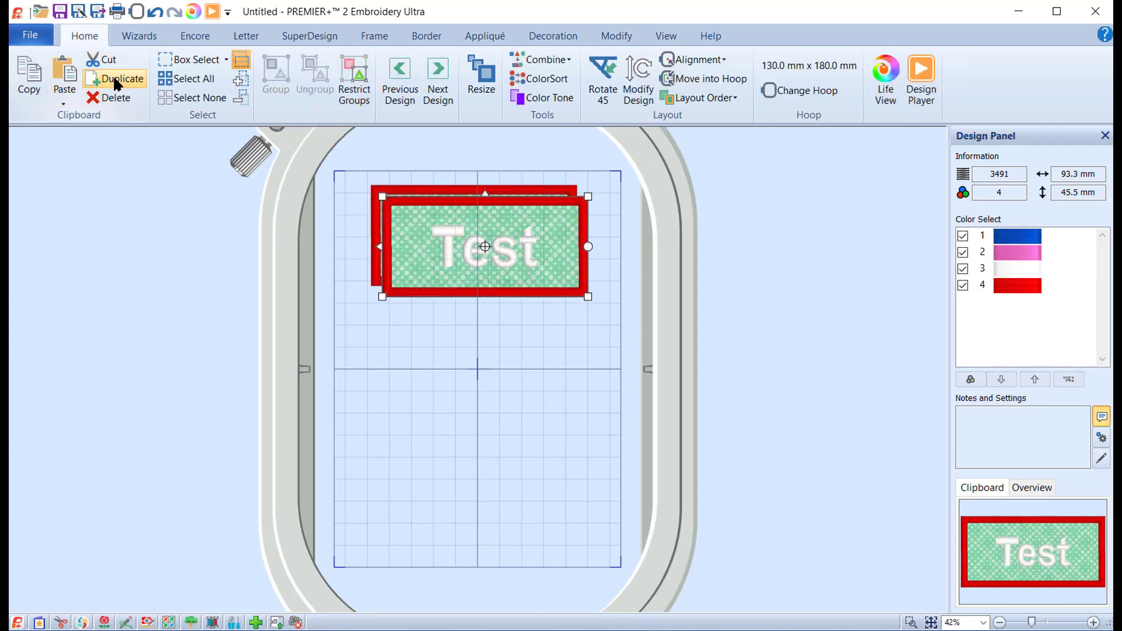
drag(543, 253, 533, 381)
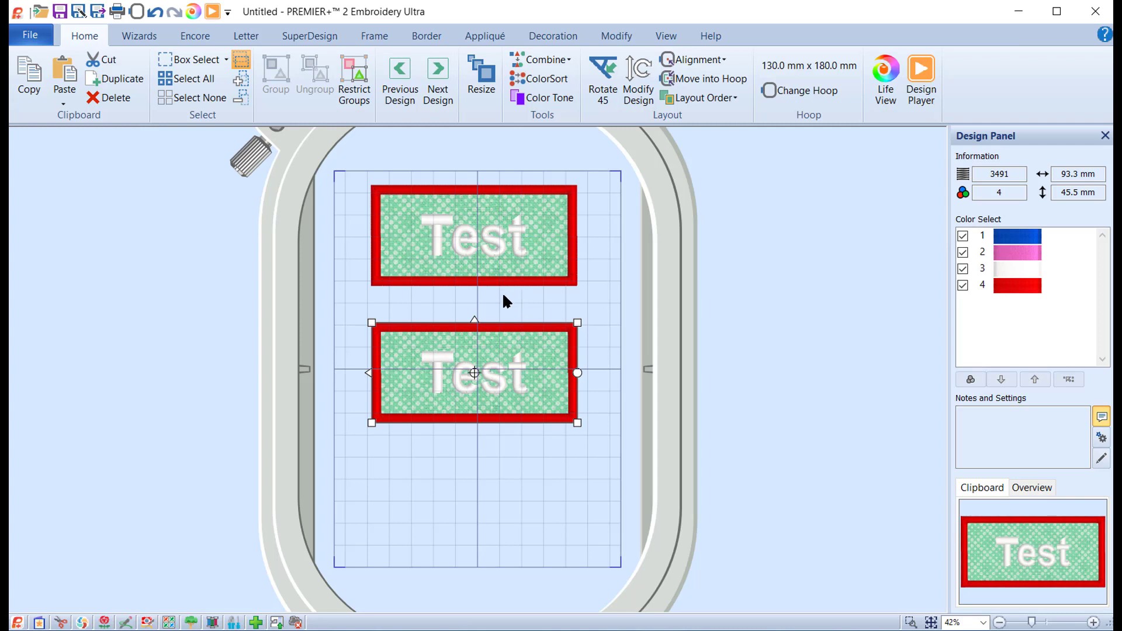
drag(519, 335, 519, 340)
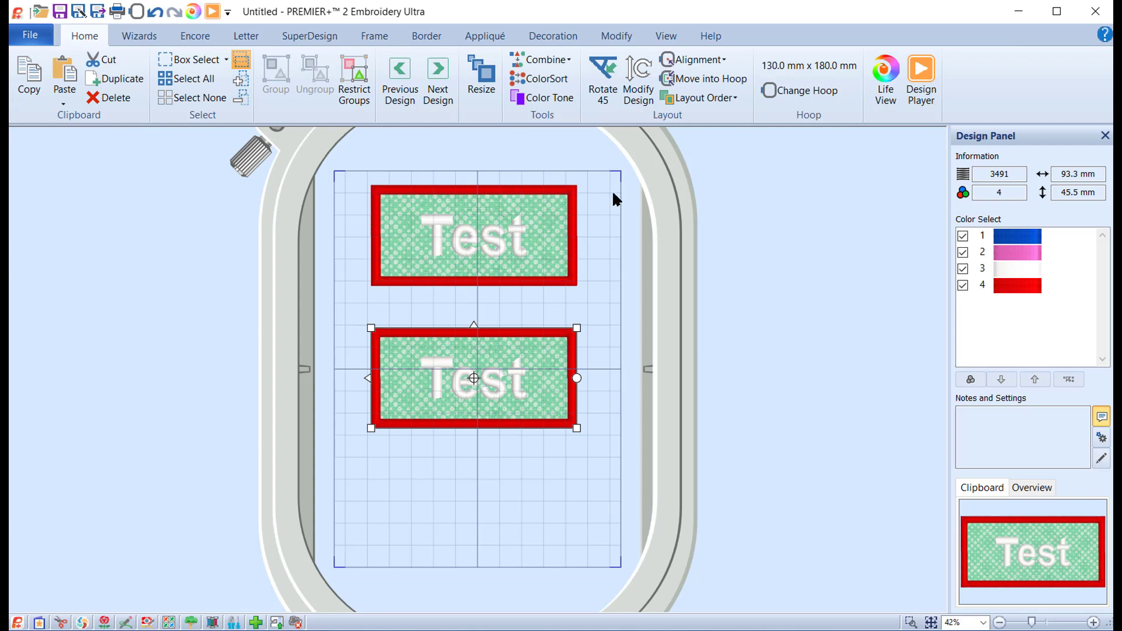
click(111, 78)
drag(490, 430, 479, 523)
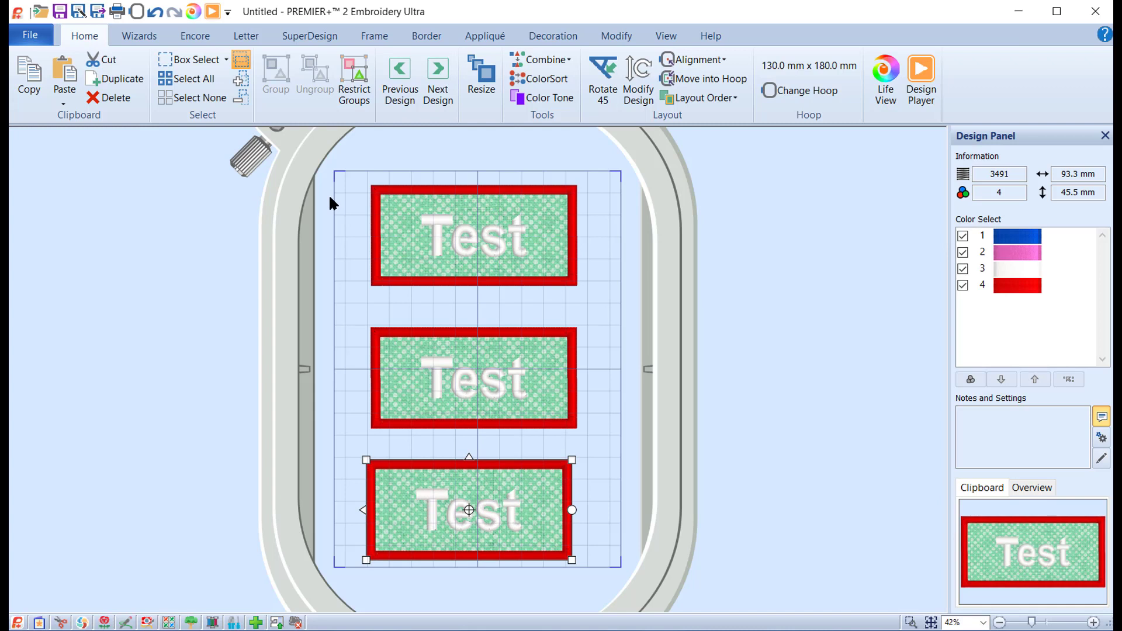
Step: Select all three patches, align them center horizontally and distribute them vertically
click(176, 80)
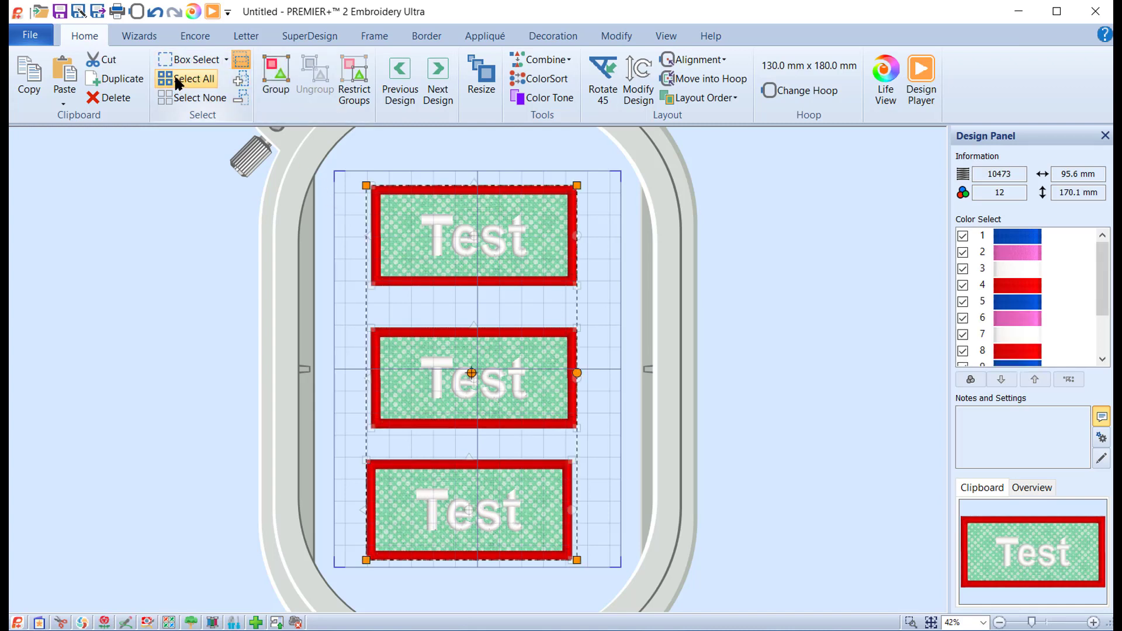
click(695, 53)
mouse_move(739, 103)
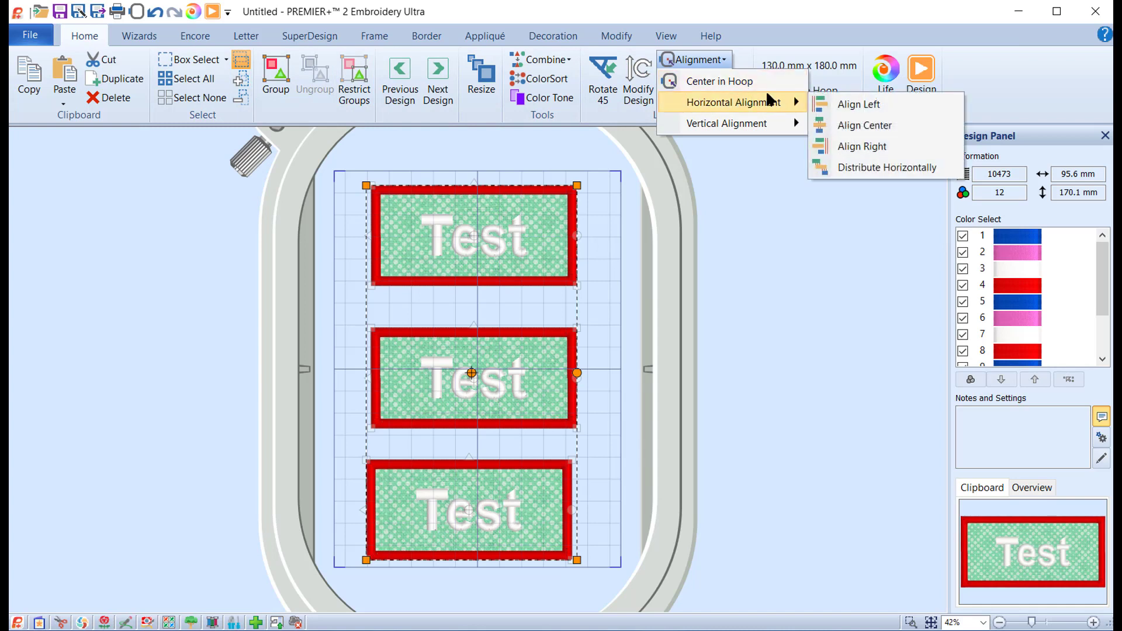
click(867, 124)
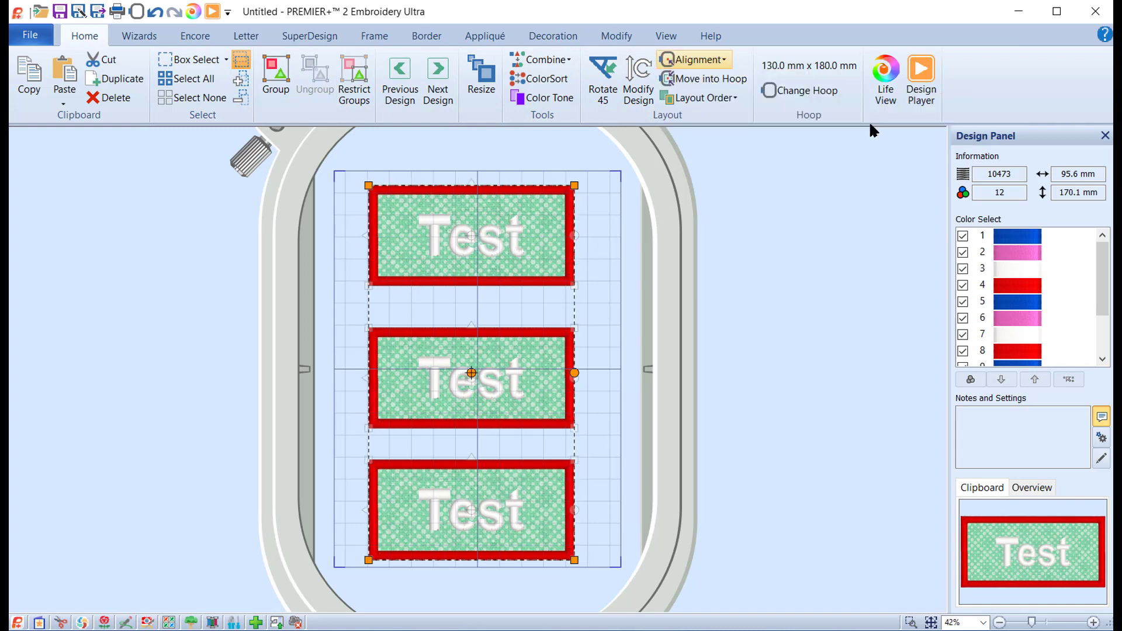
click(701, 59)
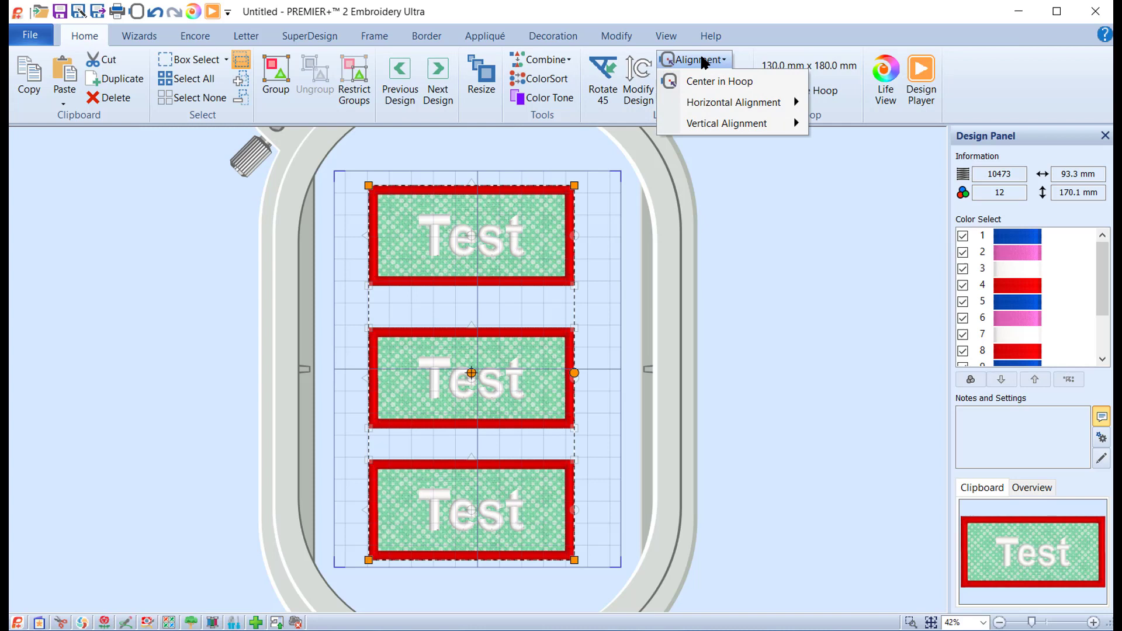
mouse_move(716, 121)
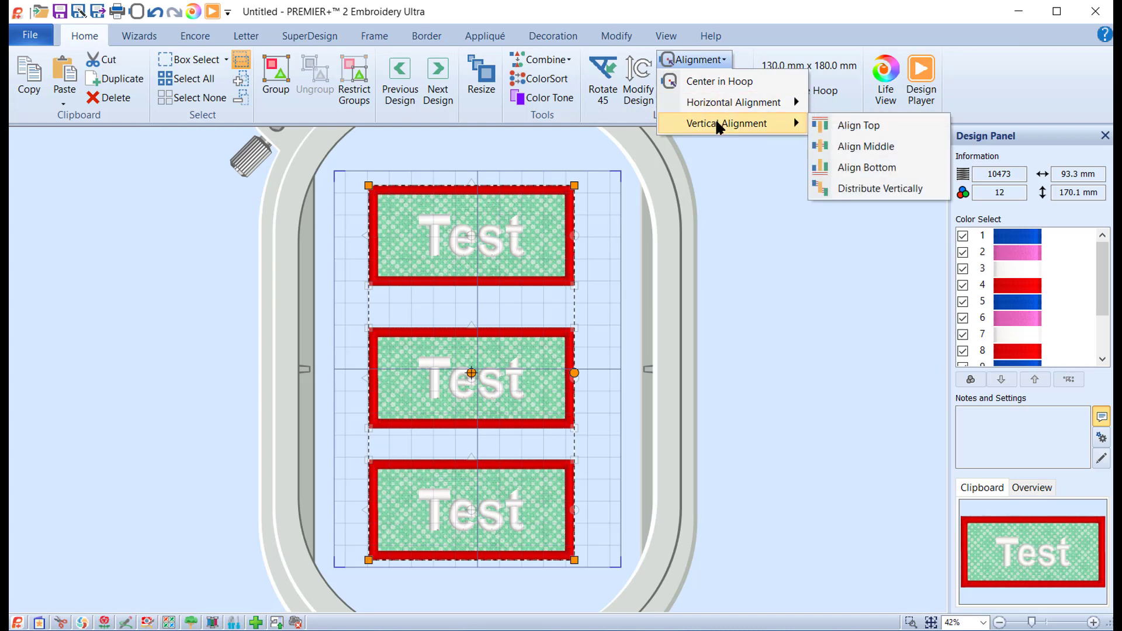
click(865, 189)
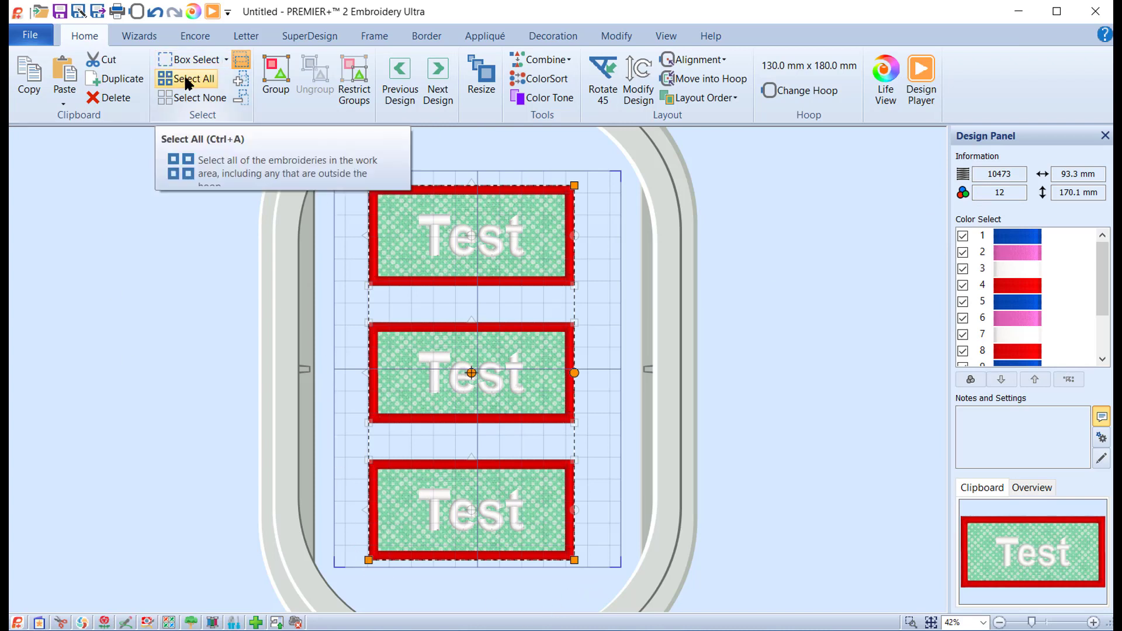
Step: Combine all three patches into one design and ColorSort it to four colour blocks
click(541, 58)
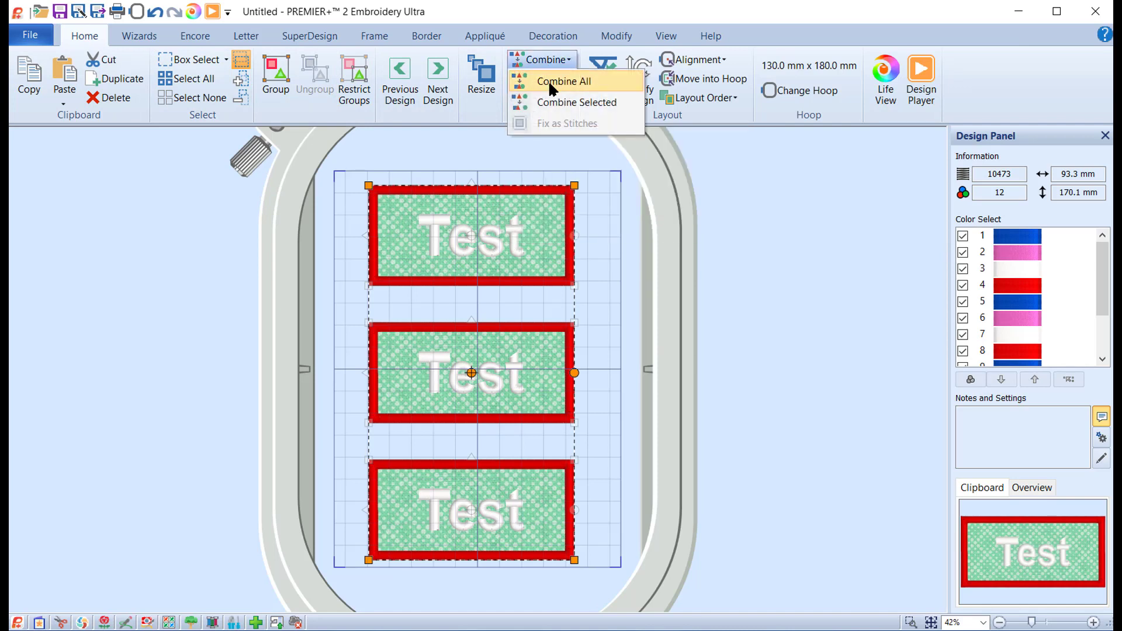
click(549, 83)
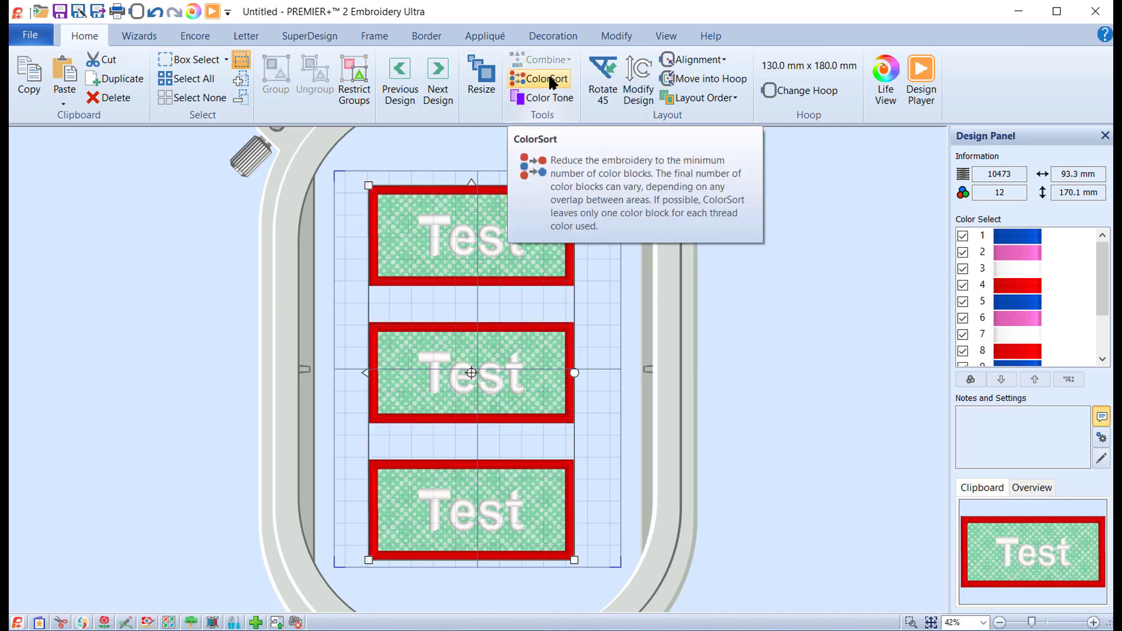
click(551, 84)
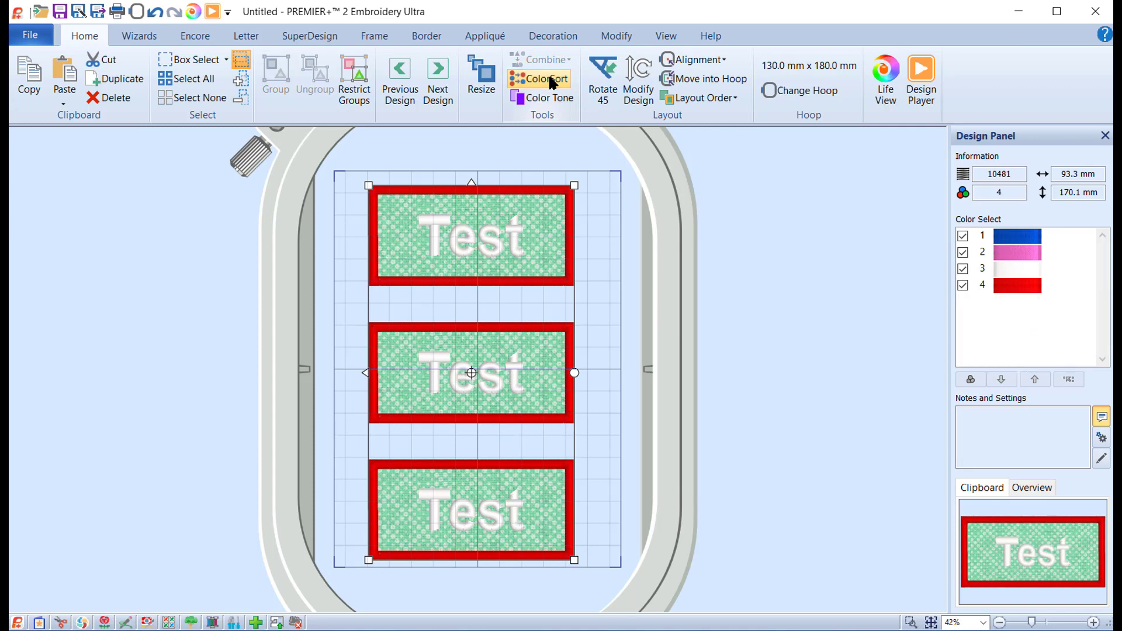
click(212, 12)
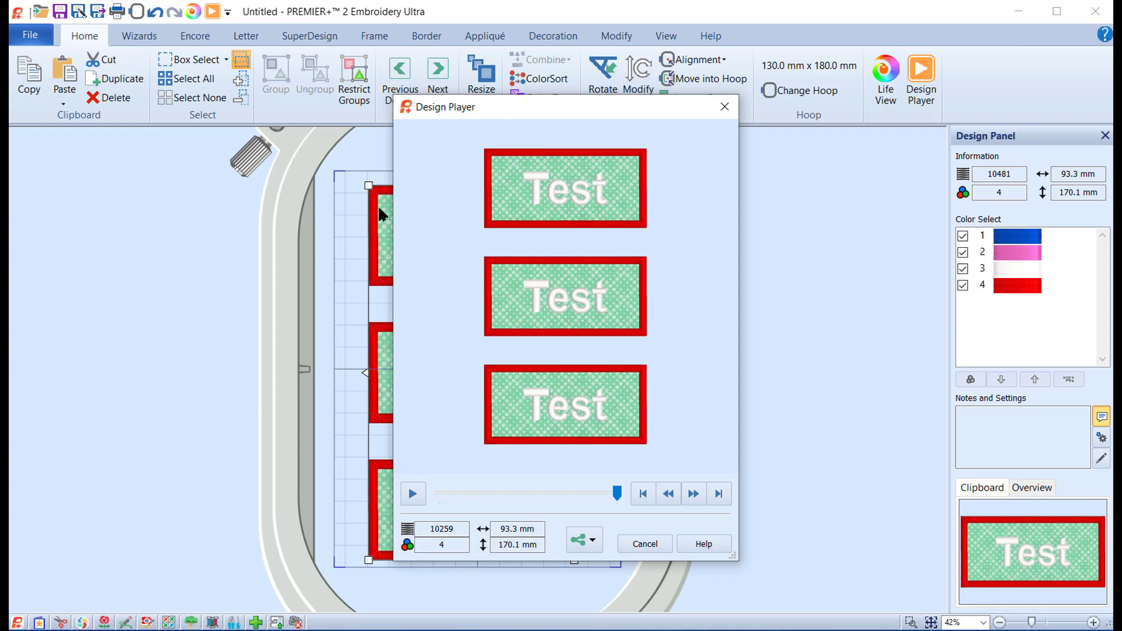
click(411, 493)
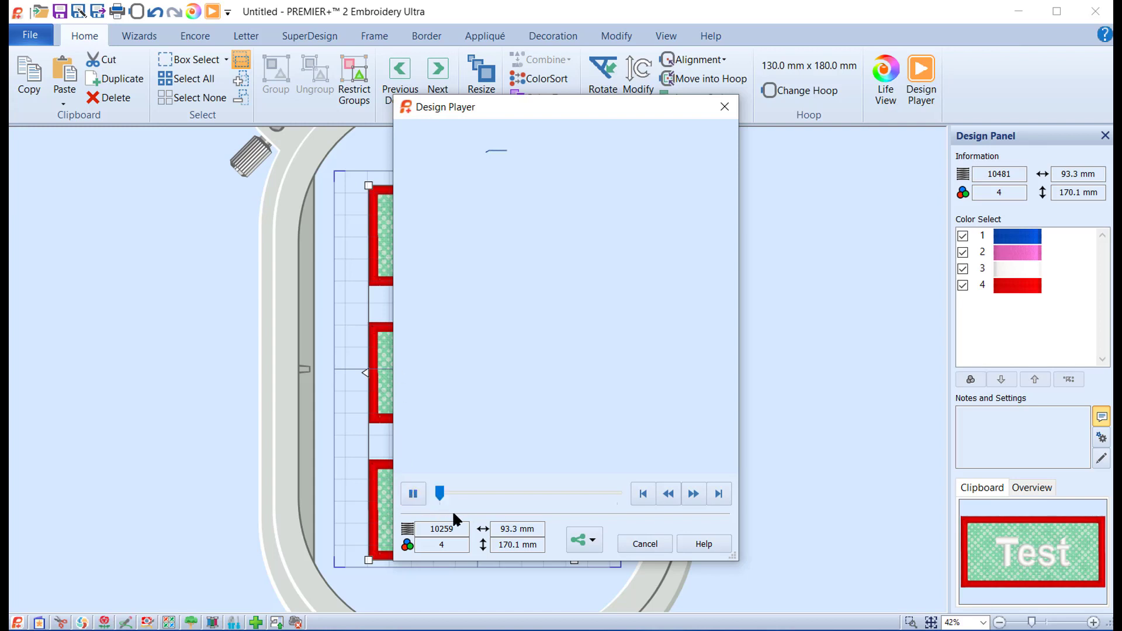
drag(441, 493, 617, 486)
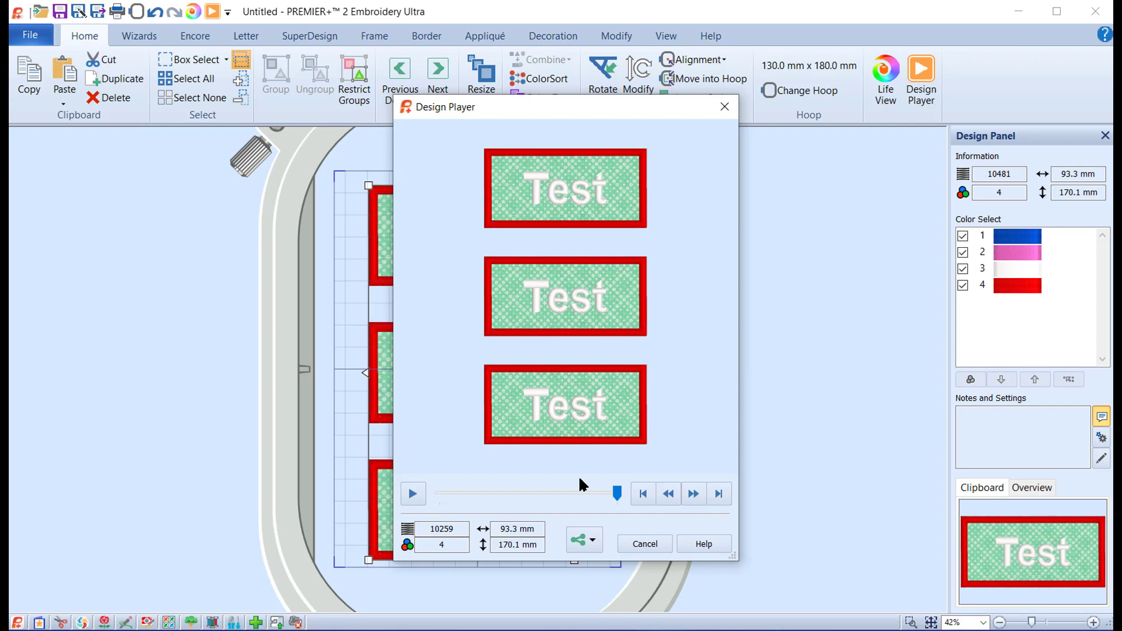
click(646, 538)
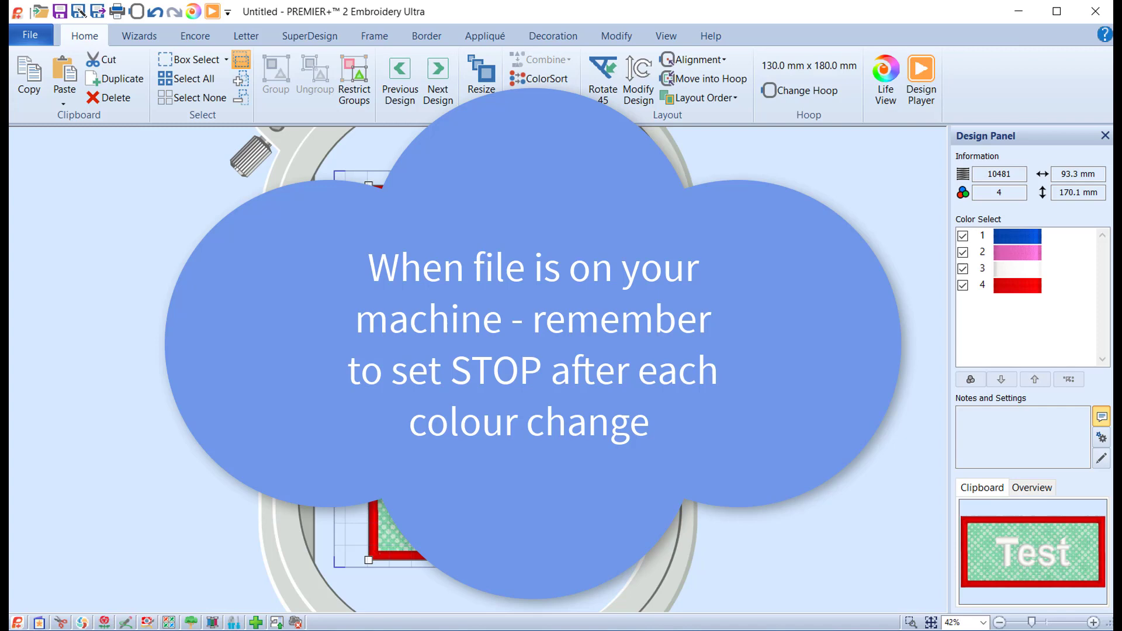